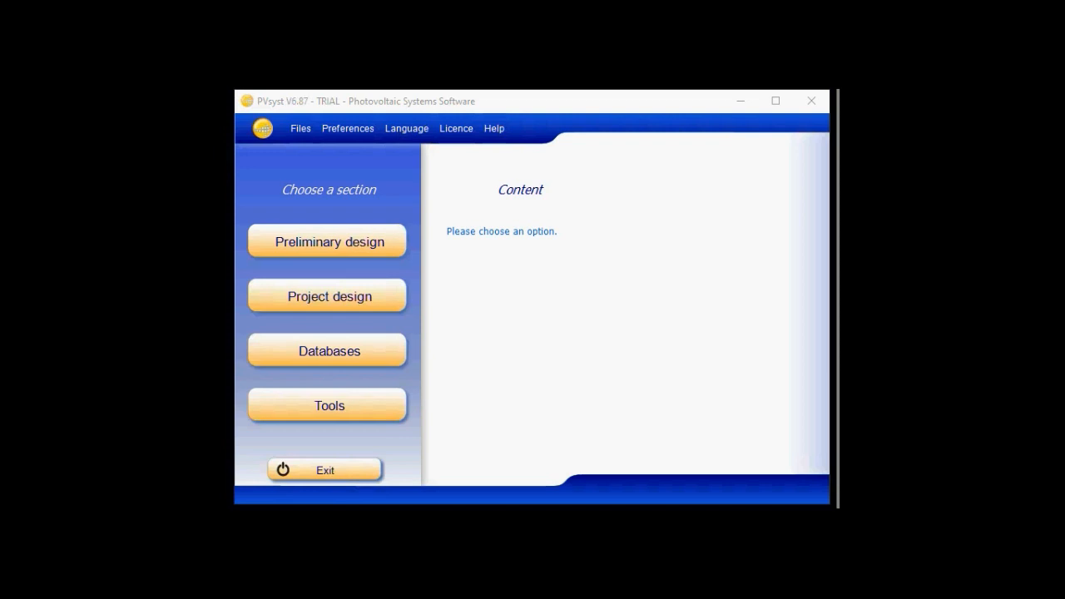
# Start a new grid-connected project in the project design section.
pyautogui.moveTo(338, 218)
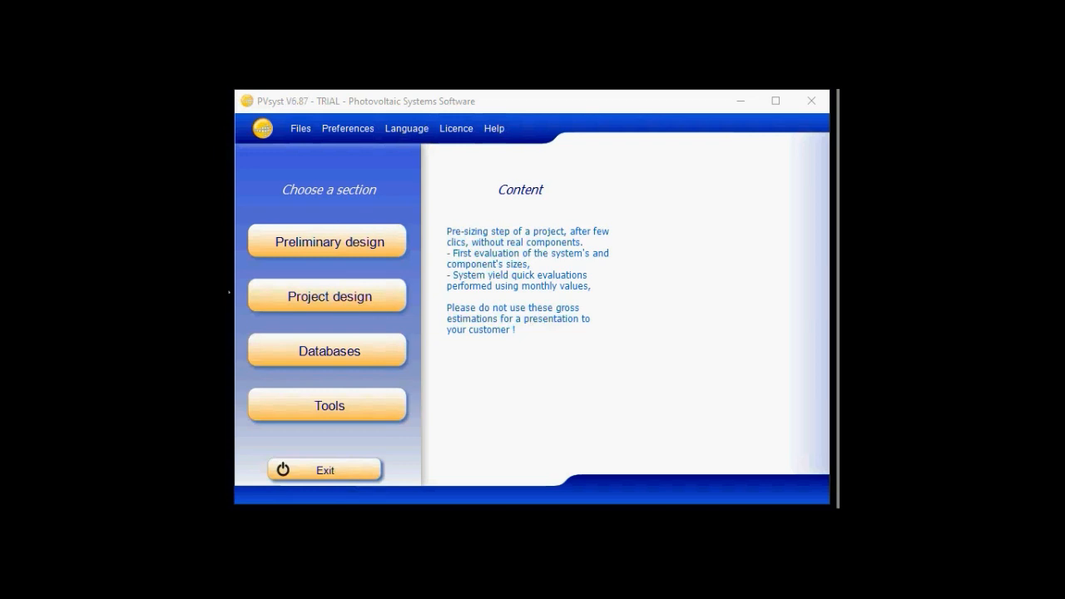
pyautogui.click(374, 304)
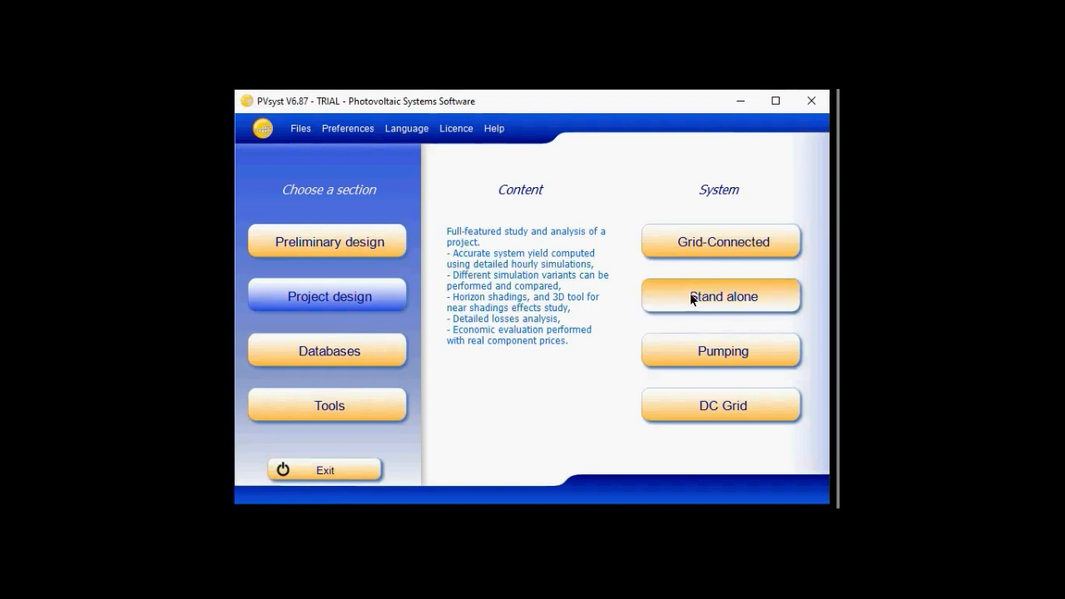
pyautogui.click(723, 239)
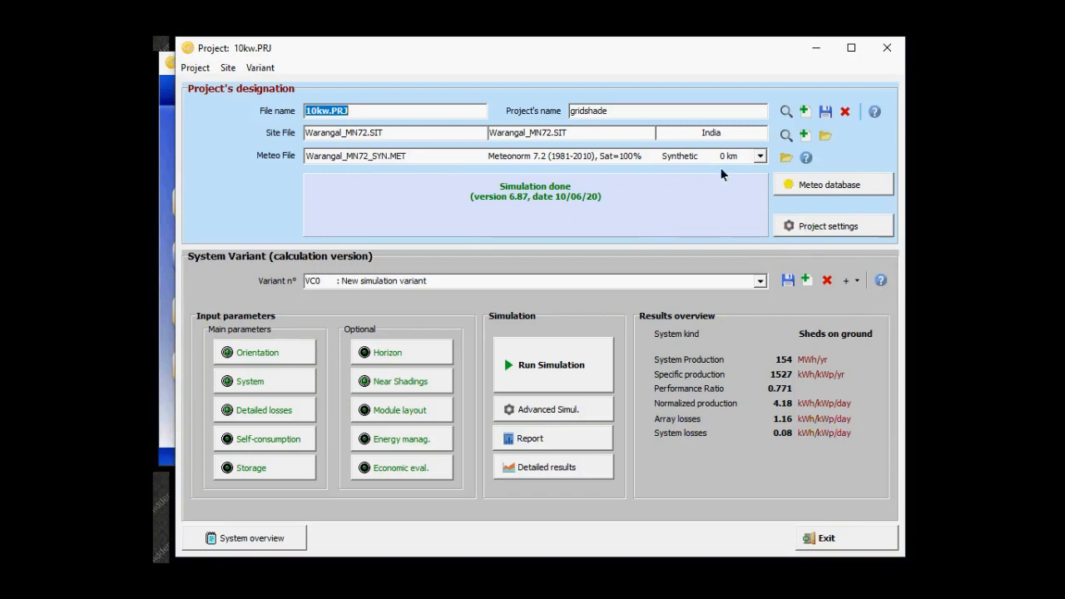
pyautogui.click(804, 112)
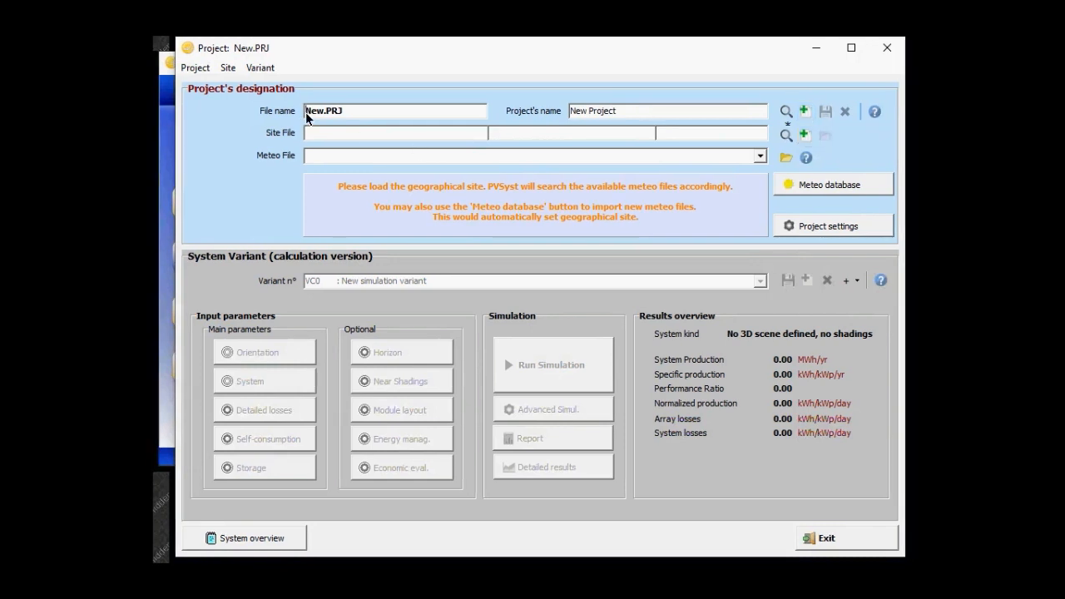
# Set the project file name to gridconnected and maximize the project window.
pyautogui.press('Delete')
pyautogui.press('Delete')
pyautogui.write('gridconnected')
pyautogui.press('Return')
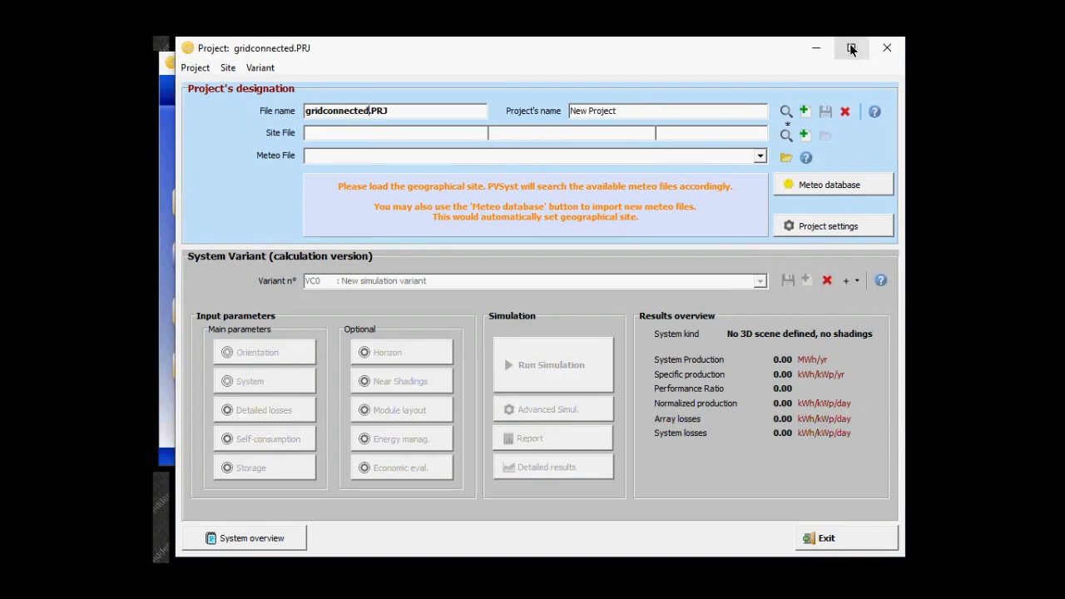
pyautogui.click(851, 48)
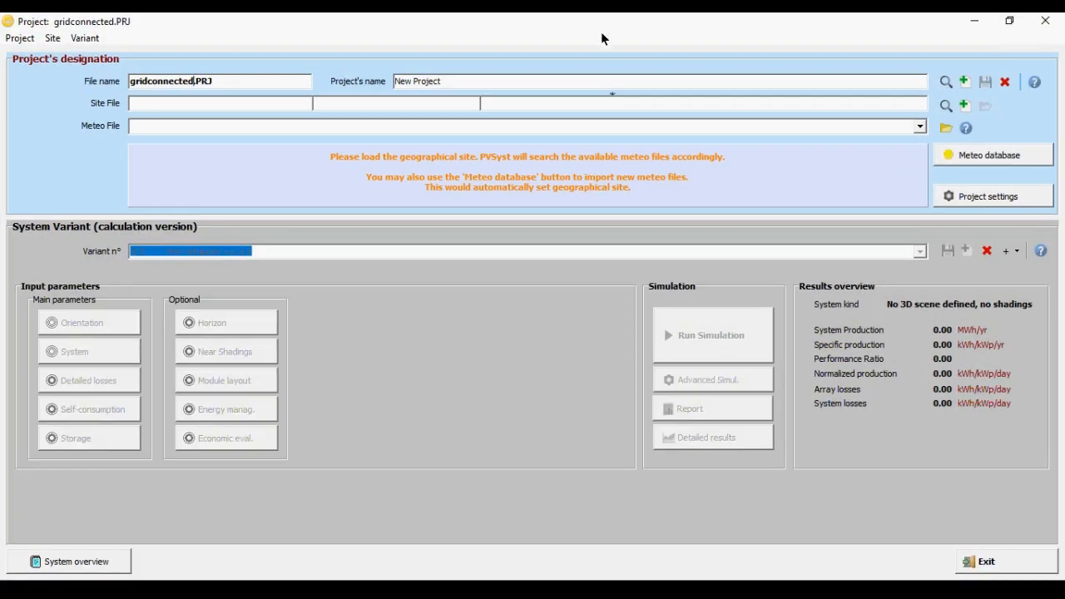
# Replace the default project's name with warangal.
pyautogui.click(470, 80)
pyautogui.press('BackSpace')
pyautogui.press('BackSpace')
pyautogui.press('BackSpace')
pyautogui.press('BackSpace')
pyautogui.press('BackSpace')
pyautogui.press('BackSpace')
pyautogui.press('BackSpace')
pyautogui.press('BackSpace')
pyautogui.press('BackSpace')
pyautogui.press('BackSpace')
pyautogui.press('BackSpace')
pyautogui.write('warangal')
# Open the parameters of the geographical site Warangal_MN72.SIT from the meteo database.
pyautogui.click(989, 156)
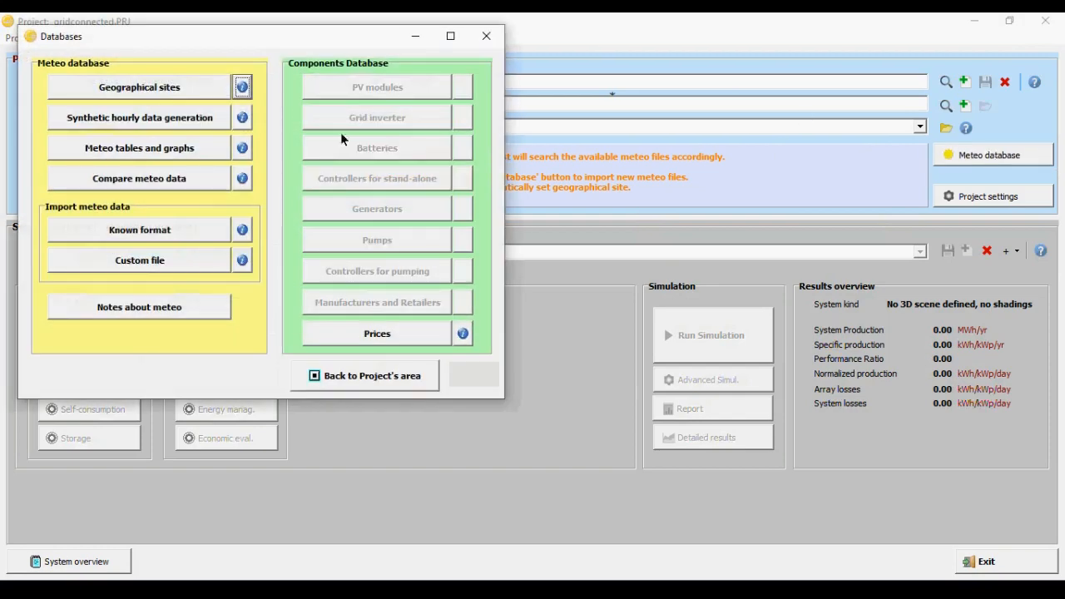
pyautogui.click(146, 89)
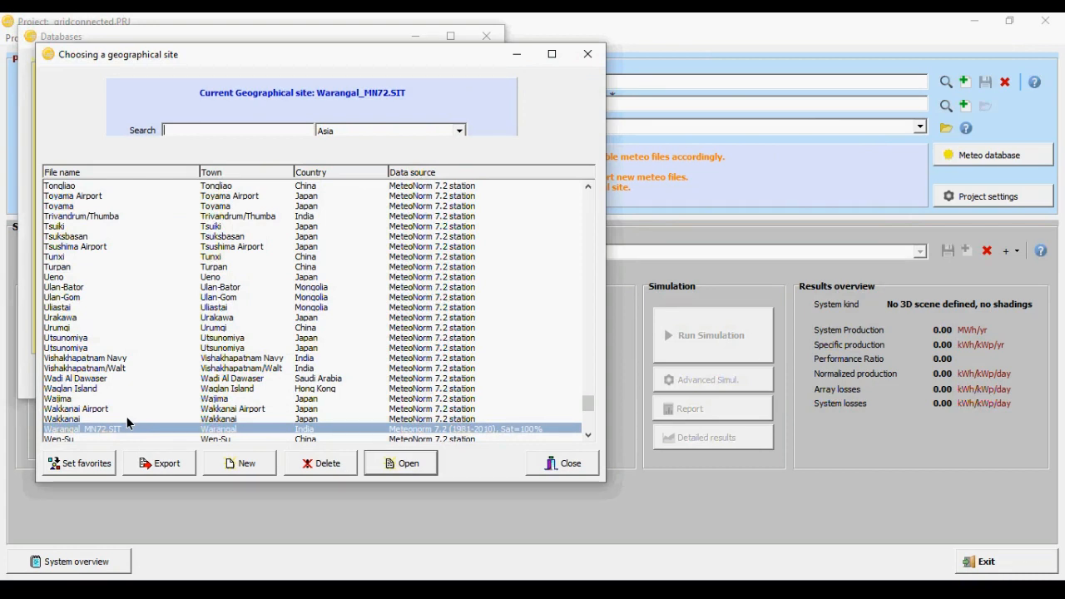
pyautogui.click(84, 427)
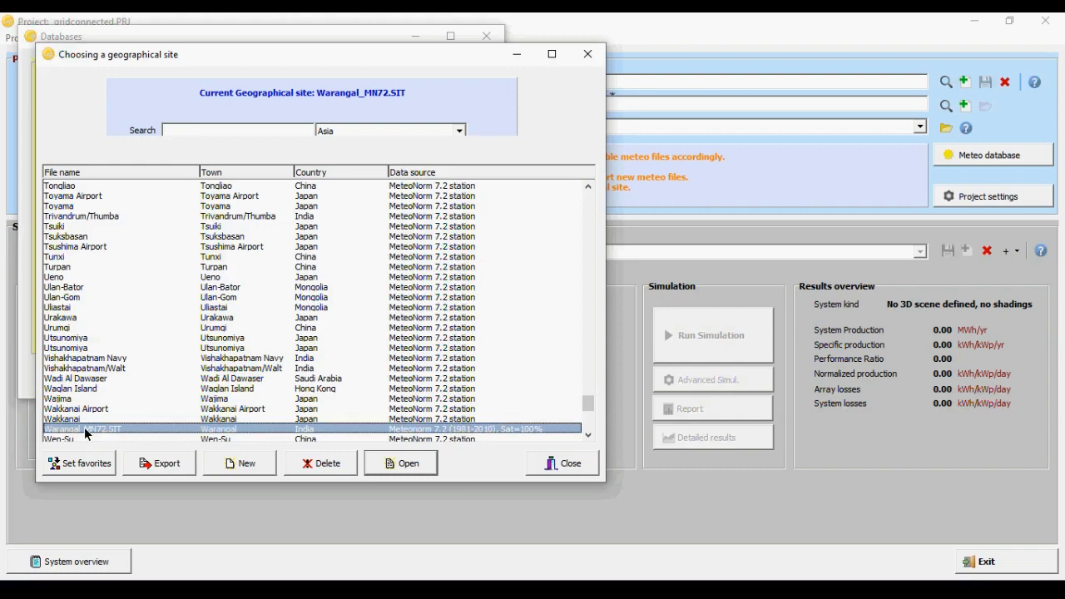
pyautogui.click(591, 431)
pyautogui.click(551, 55)
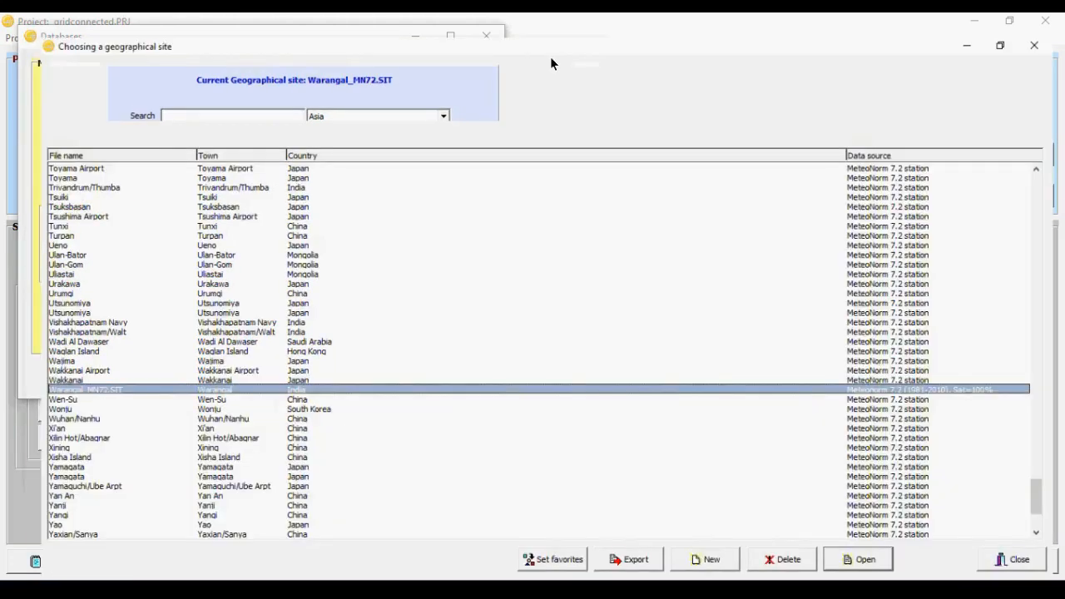
pyautogui.click(857, 562)
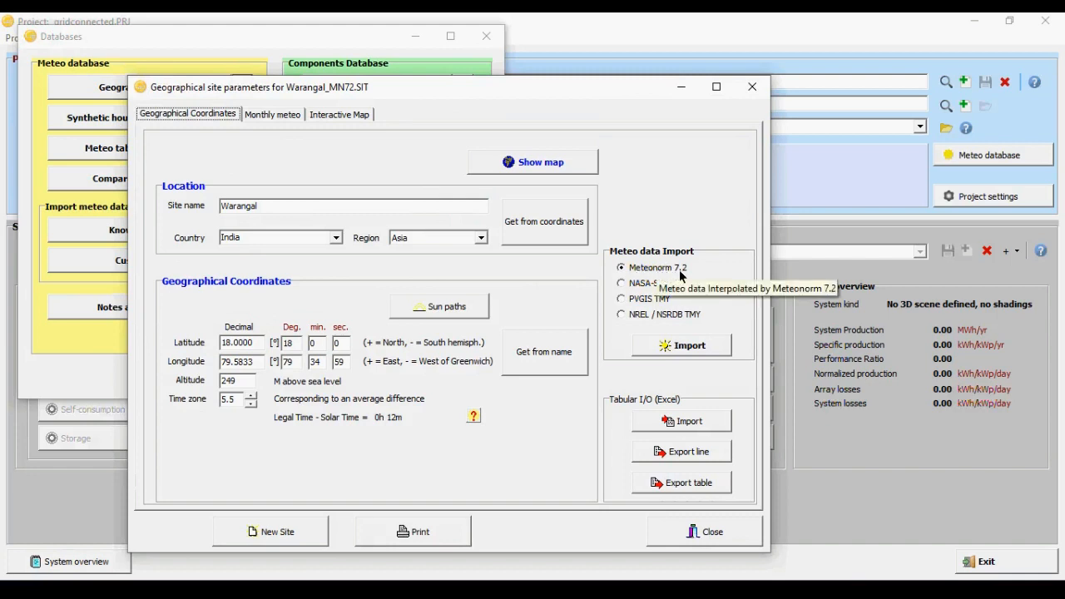
# Examine the Warangal site's monthly meteo values and interactive map, and return to the project.
pyautogui.click(285, 115)
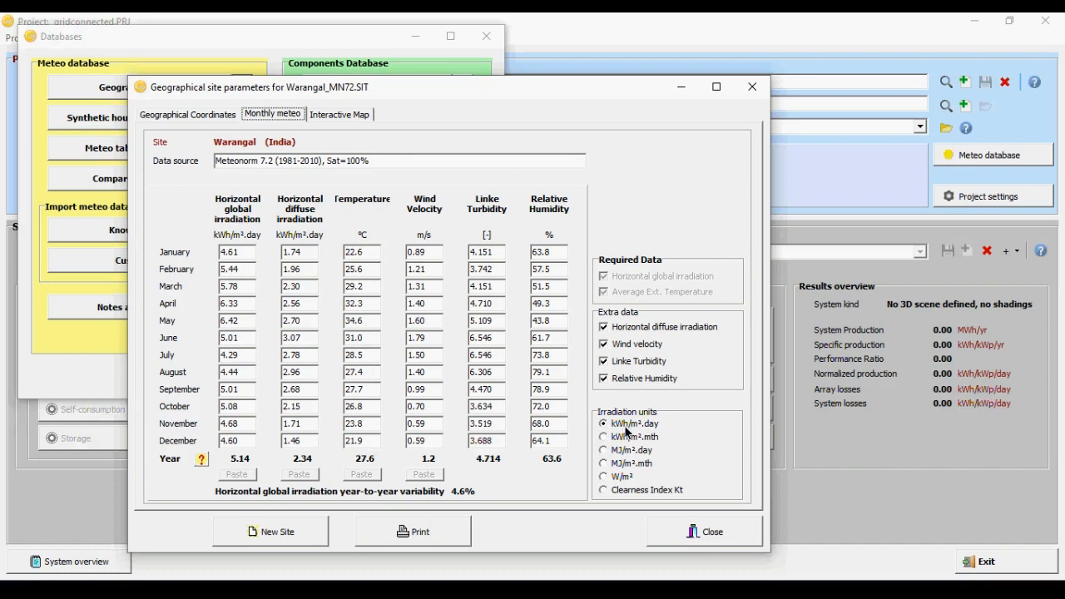
pyautogui.click(340, 116)
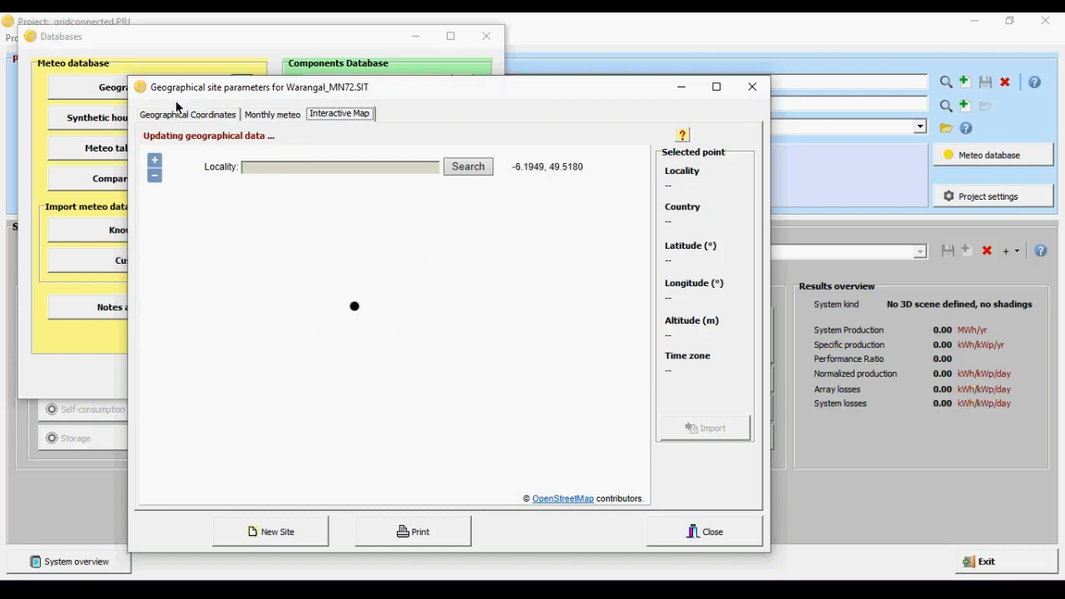
pyautogui.click(714, 531)
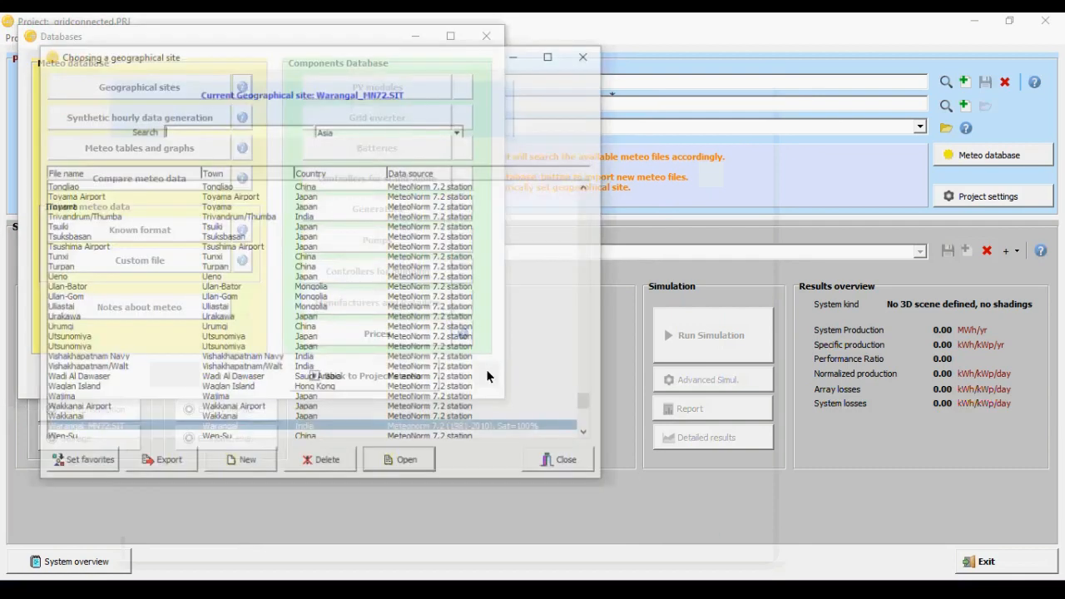
pyautogui.click(563, 466)
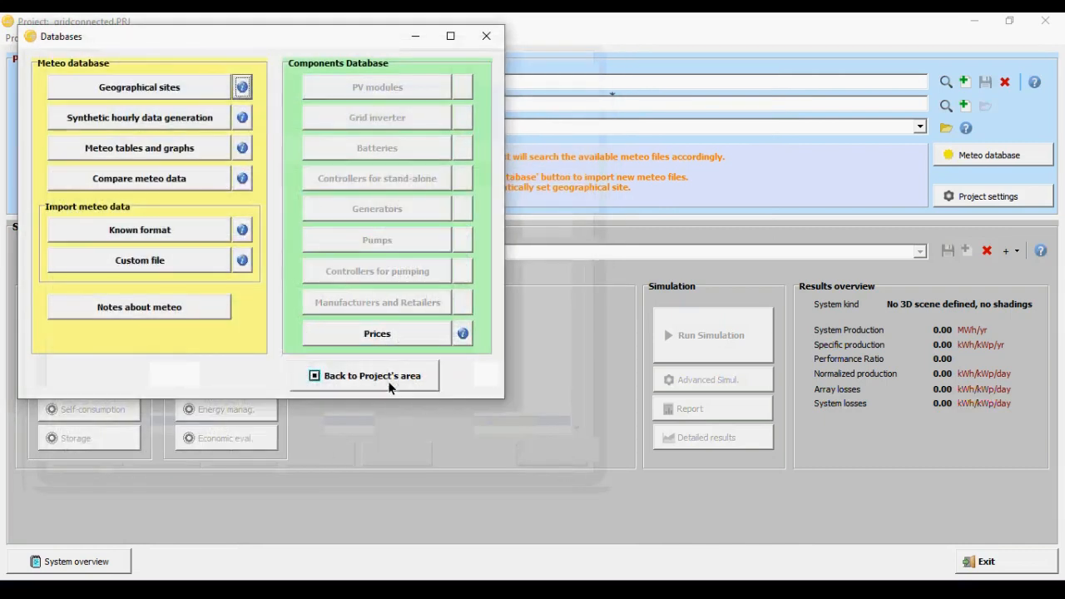
pyautogui.click(398, 376)
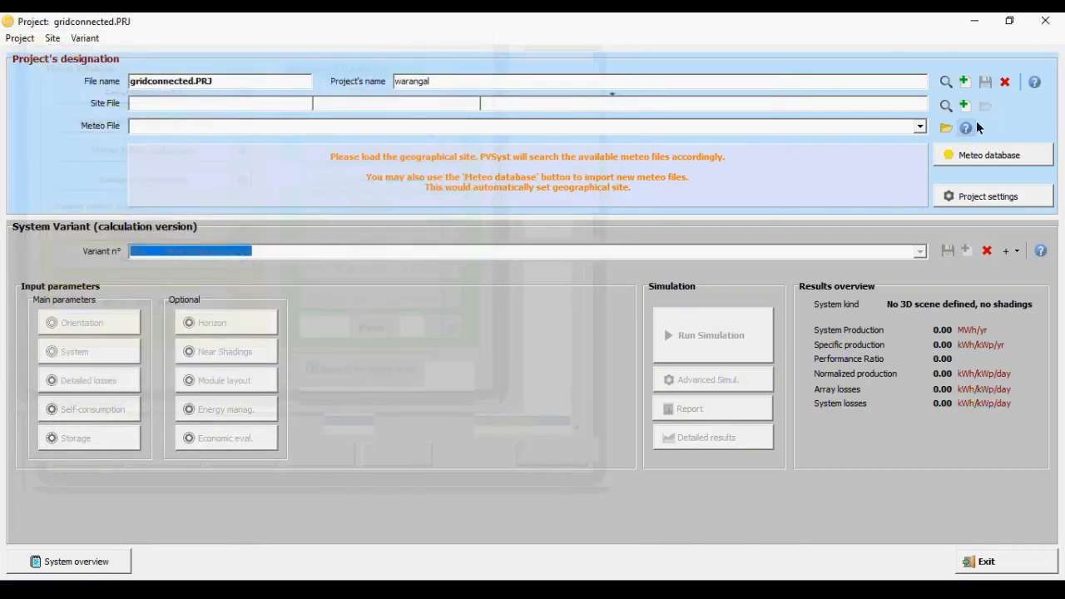
# Reopen the Warangal_MN72.SIT site and import its Meteonorm 7.2 data, overwriting the present data.
pyautogui.click(971, 155)
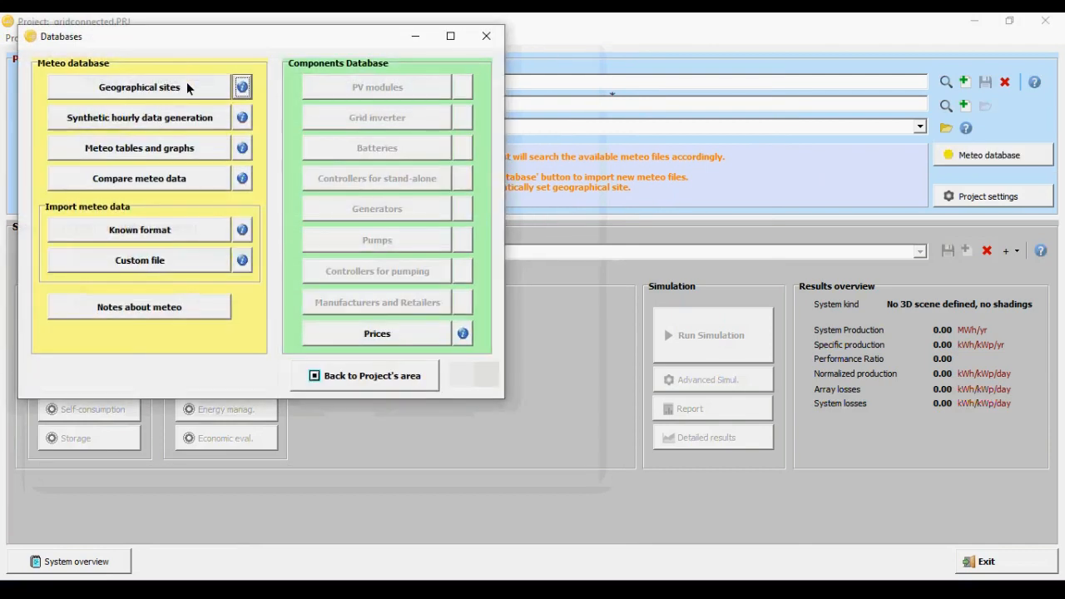
pyautogui.click(187, 88)
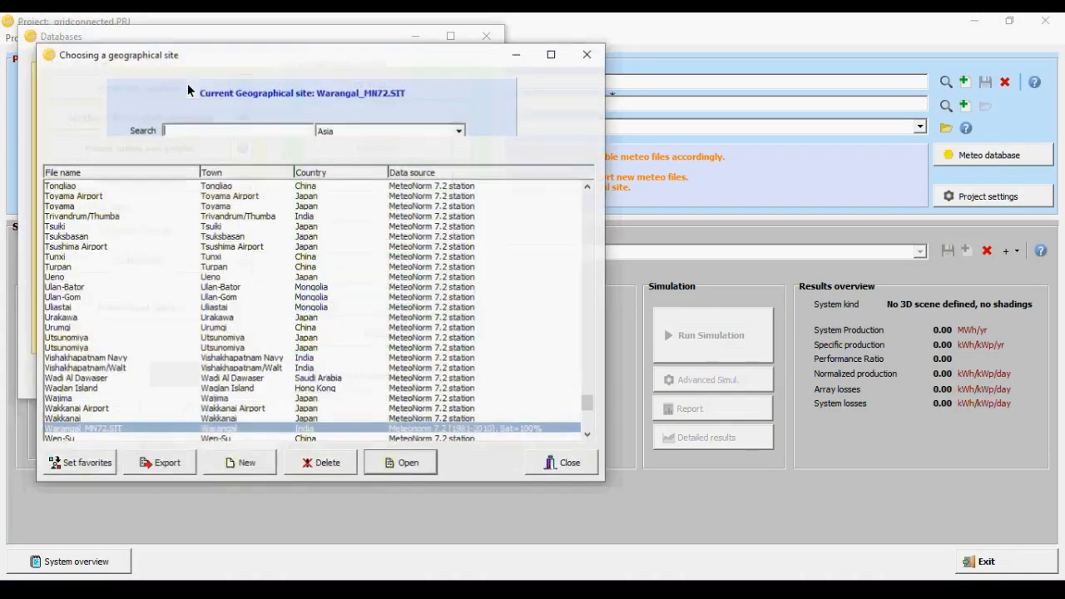
pyautogui.click(402, 463)
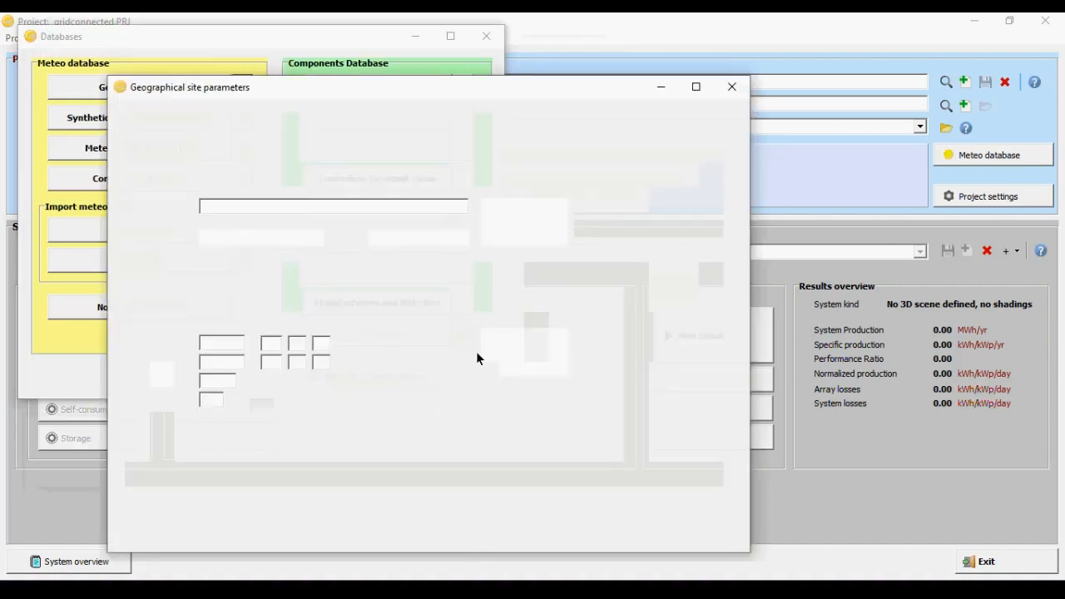
pyautogui.click(664, 345)
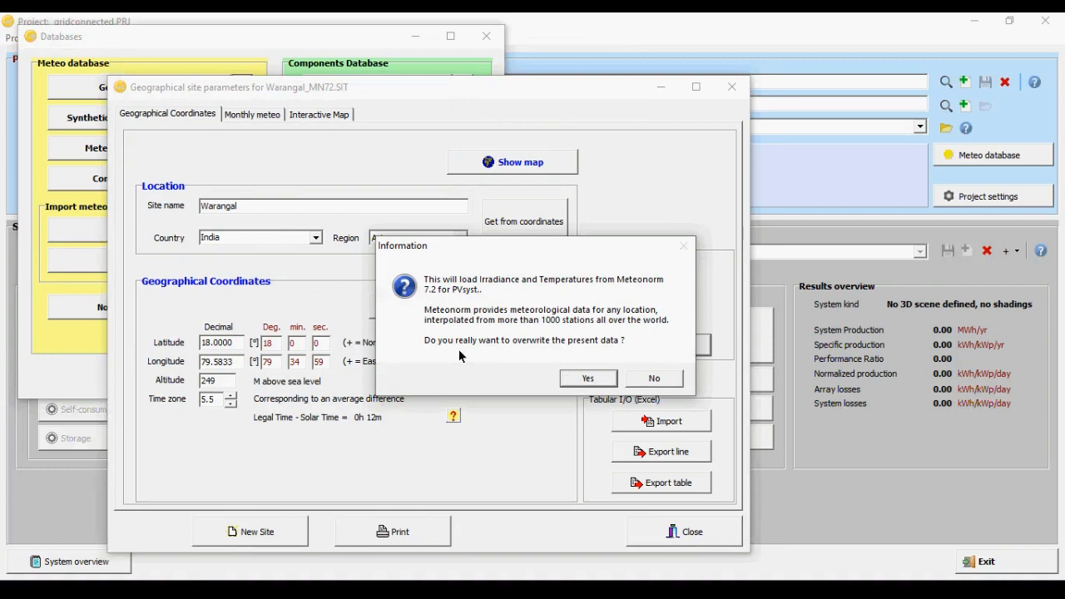
pyautogui.click(586, 380)
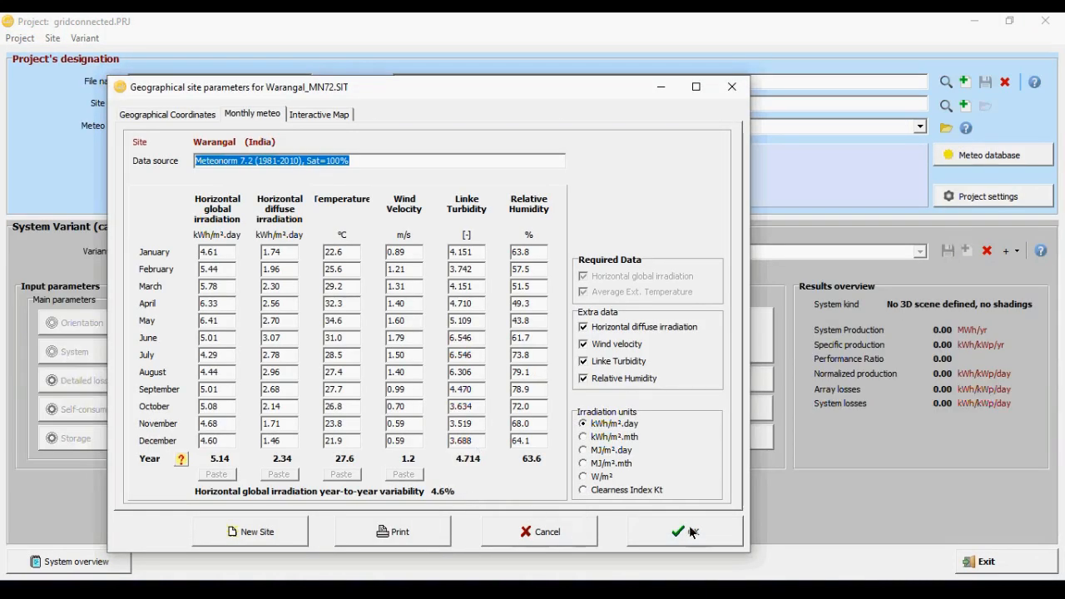
# Save the Warangal_MN72.SIT site to the database, overwriting the existing site file.
pyautogui.click(697, 535)
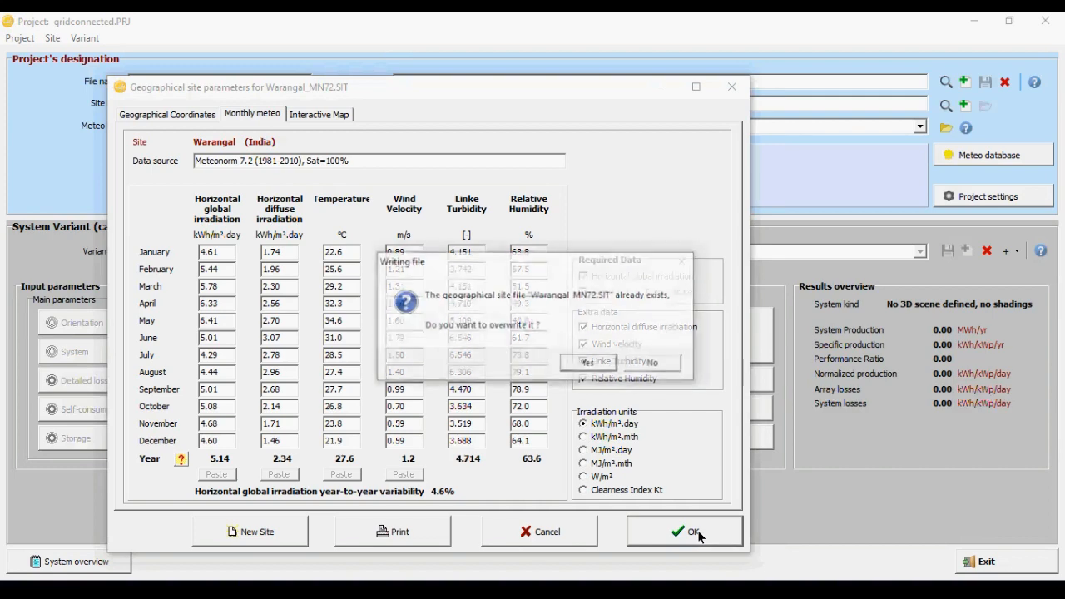
pyautogui.click(588, 364)
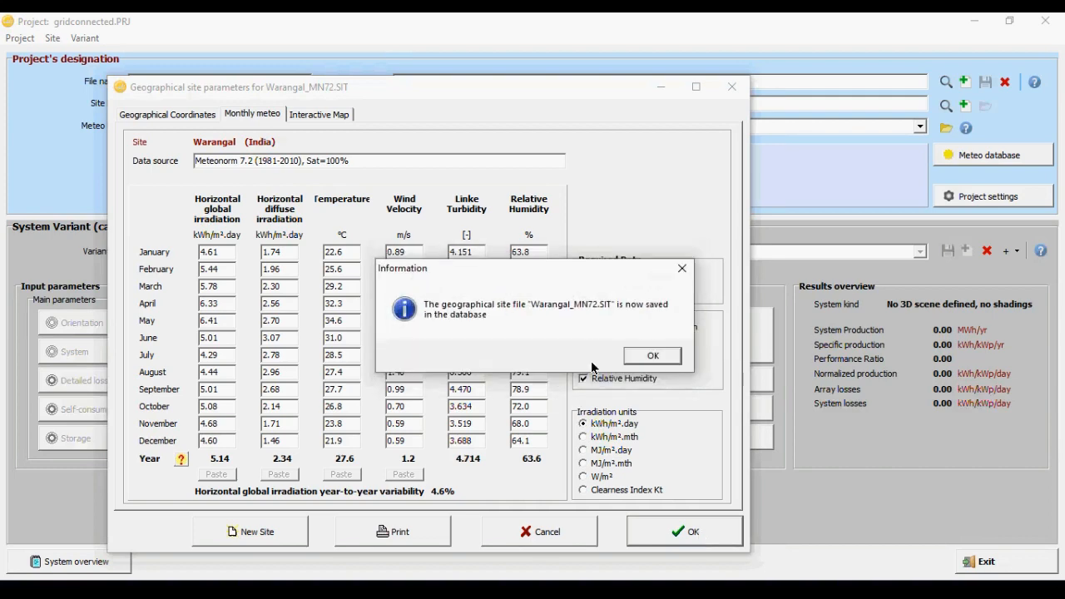
pyautogui.click(653, 356)
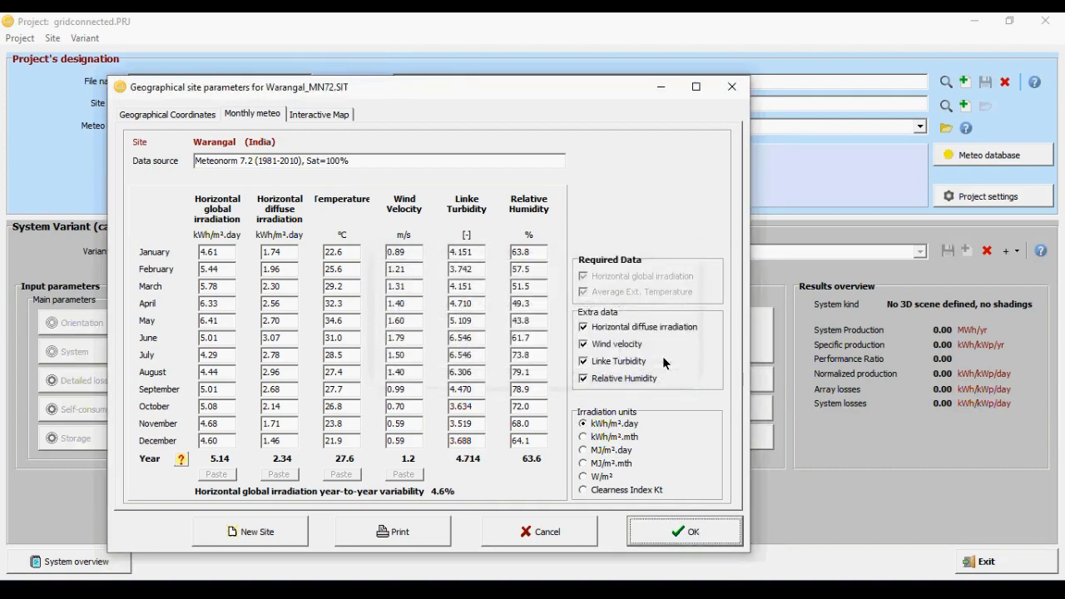
# Save the synthetic hourly meteo file as Warangal_MN72_SYN and return to the project.
pyautogui.click(669, 542)
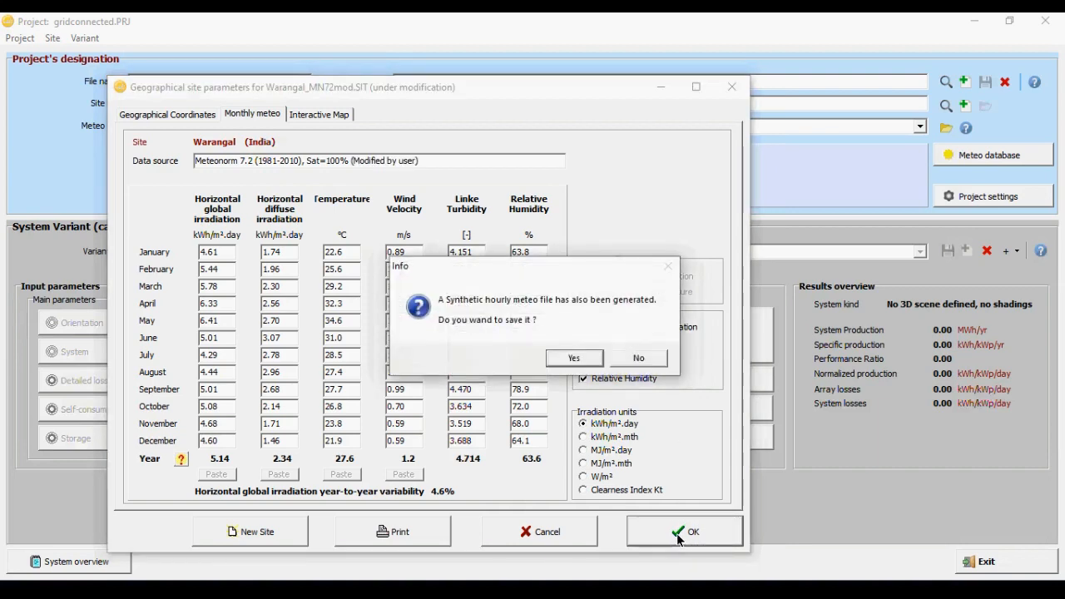
pyautogui.click(574, 358)
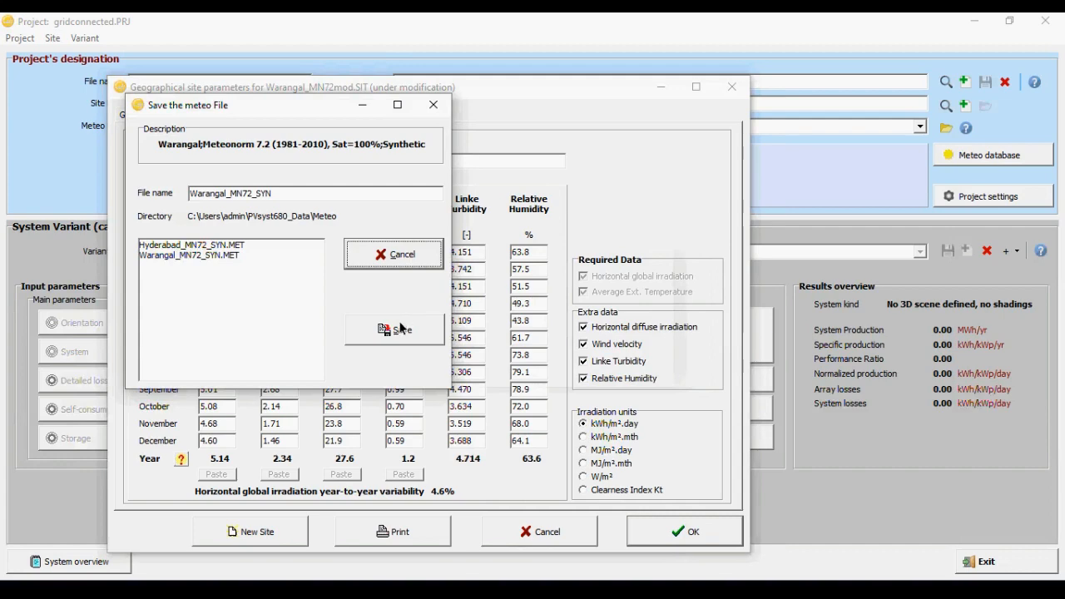
pyautogui.click(400, 331)
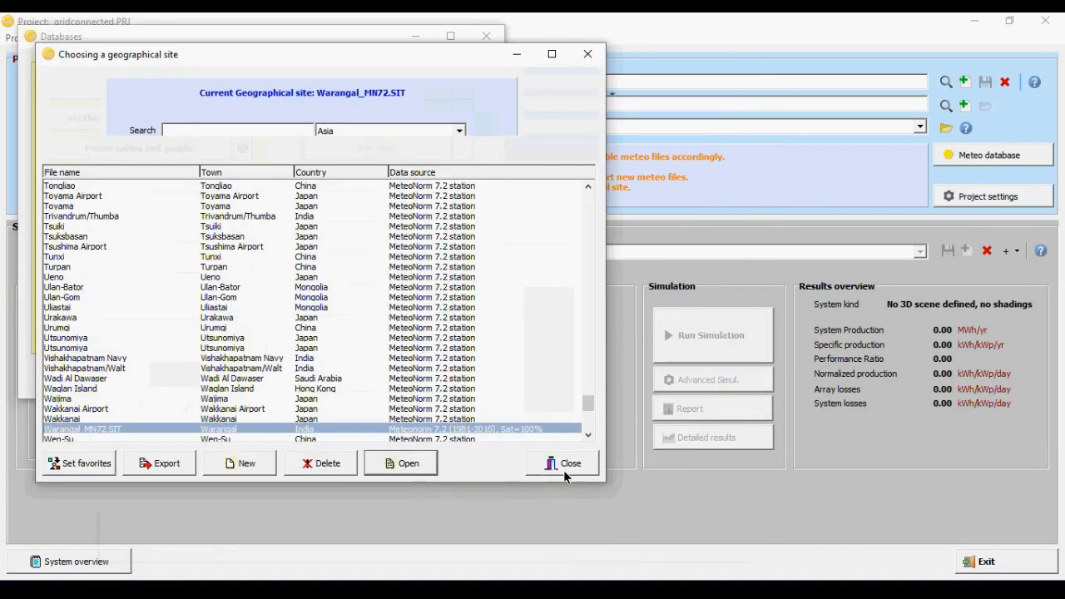
pyautogui.click(567, 468)
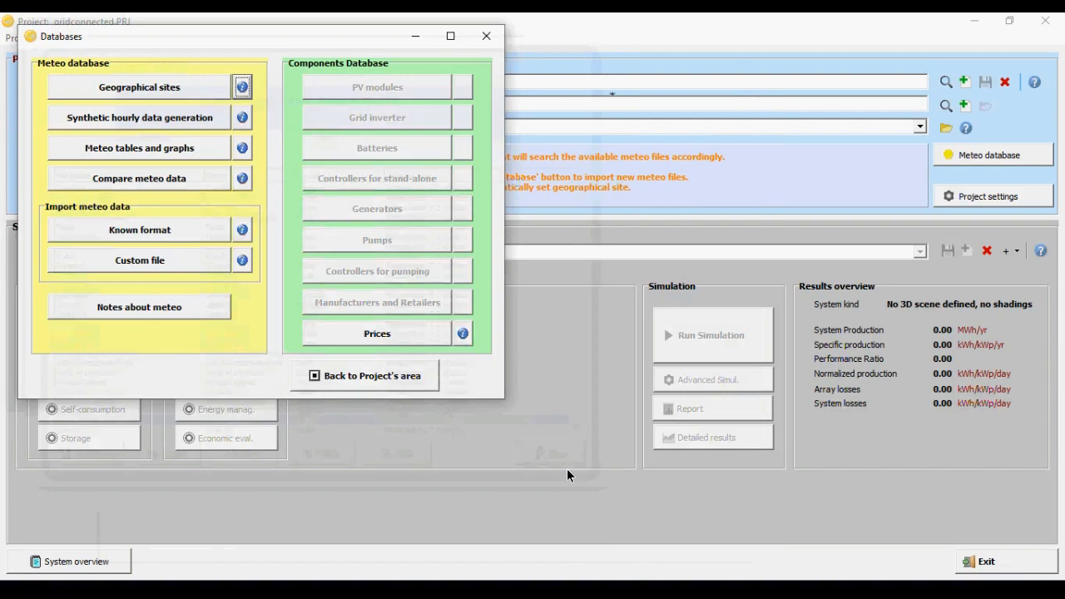
pyautogui.click(412, 382)
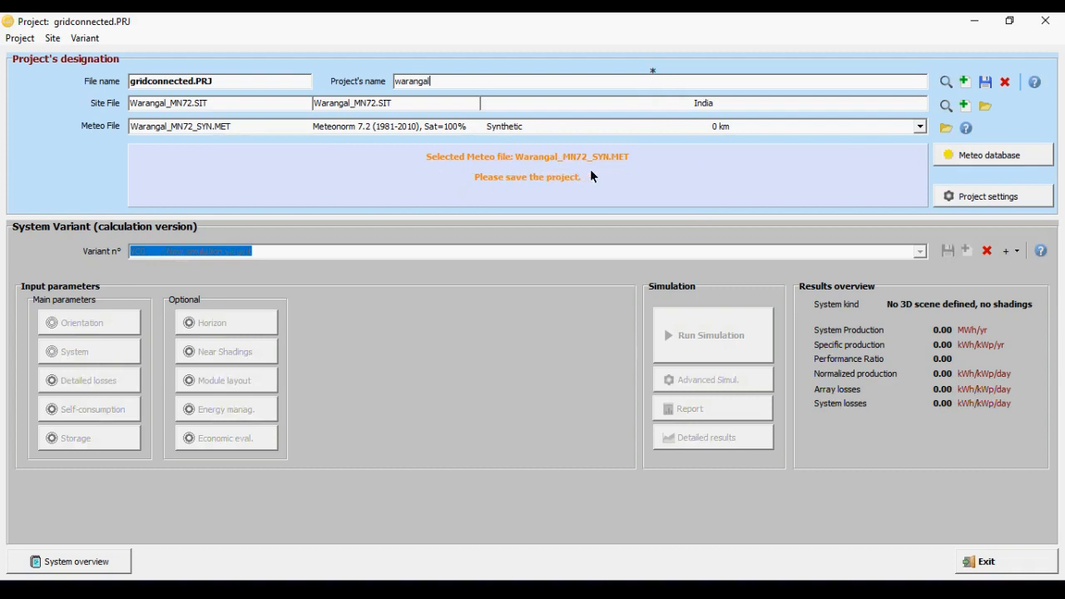
# Save the project as gridconnected with the description warangal, overwriting the existing project file.
pyautogui.click(985, 81)
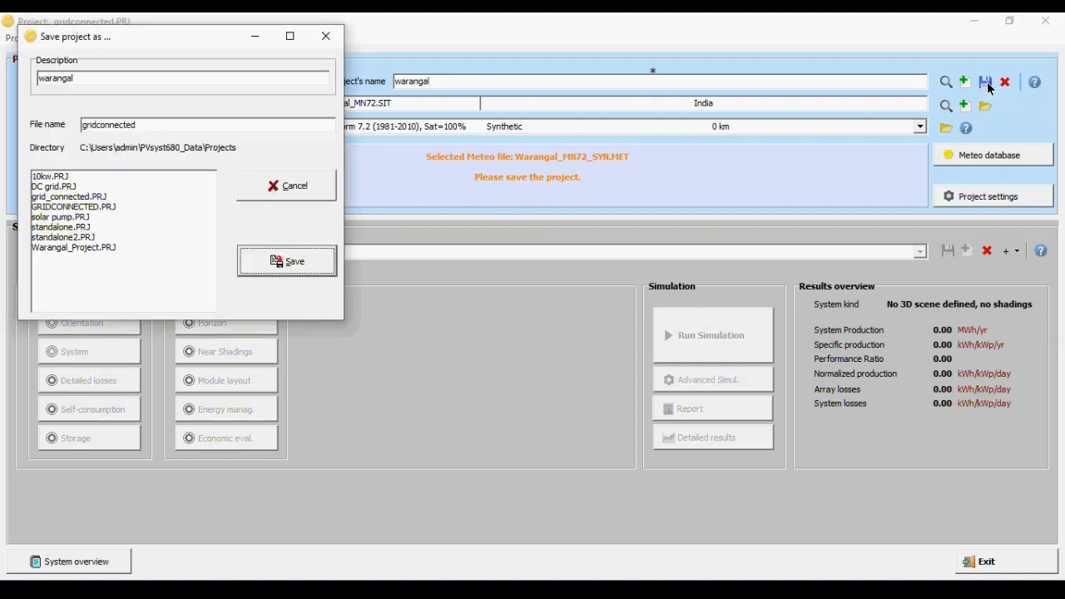
pyautogui.click(306, 263)
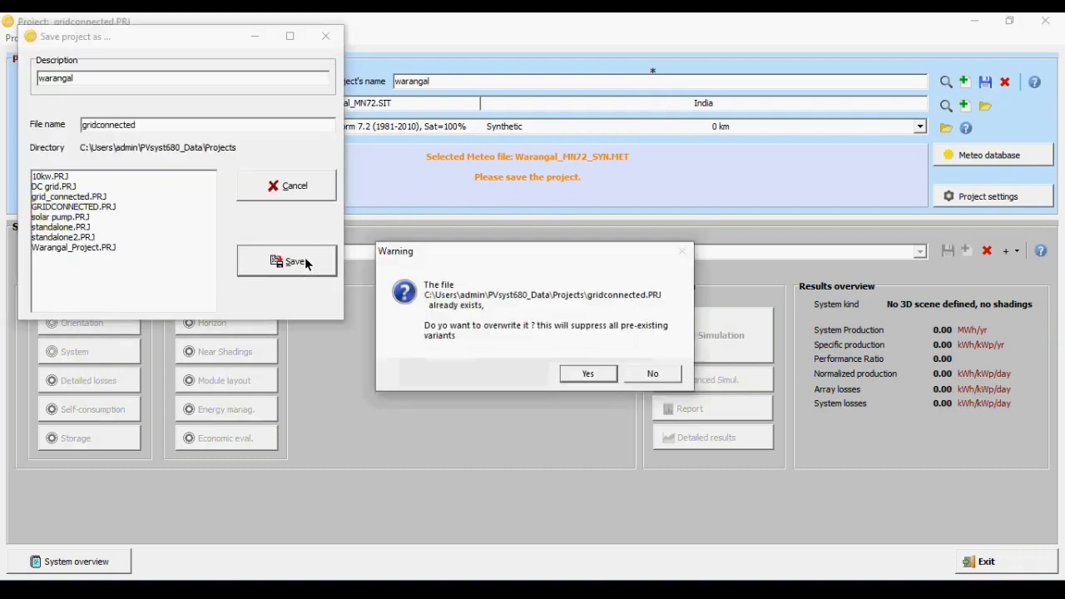
pyautogui.click(587, 375)
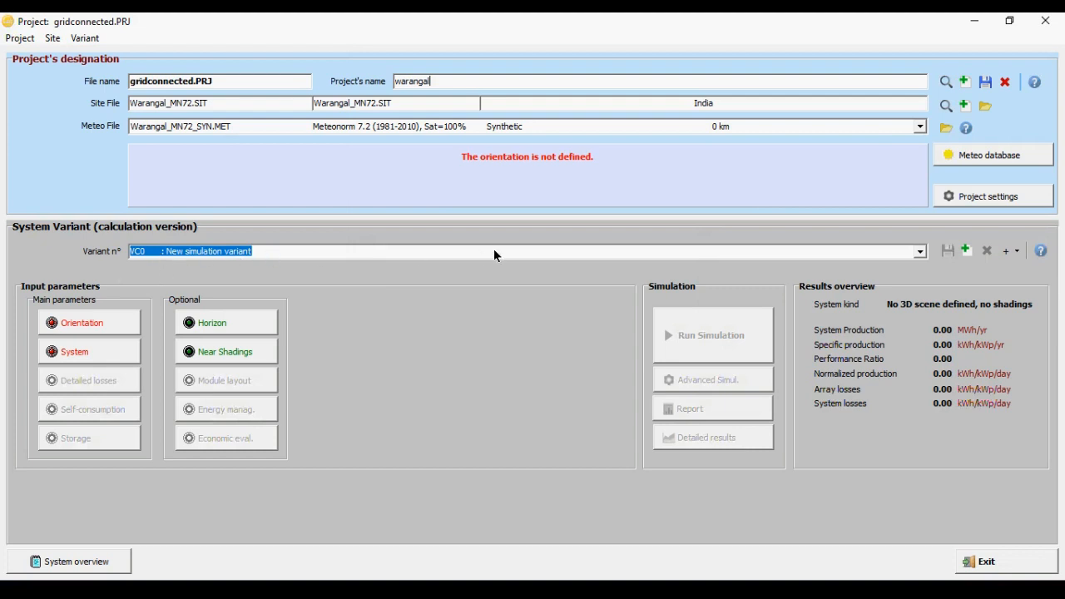
# Set the plane tilt to 18° in the variant's orientation for the fixed tilted plane.
pyautogui.click(100, 321)
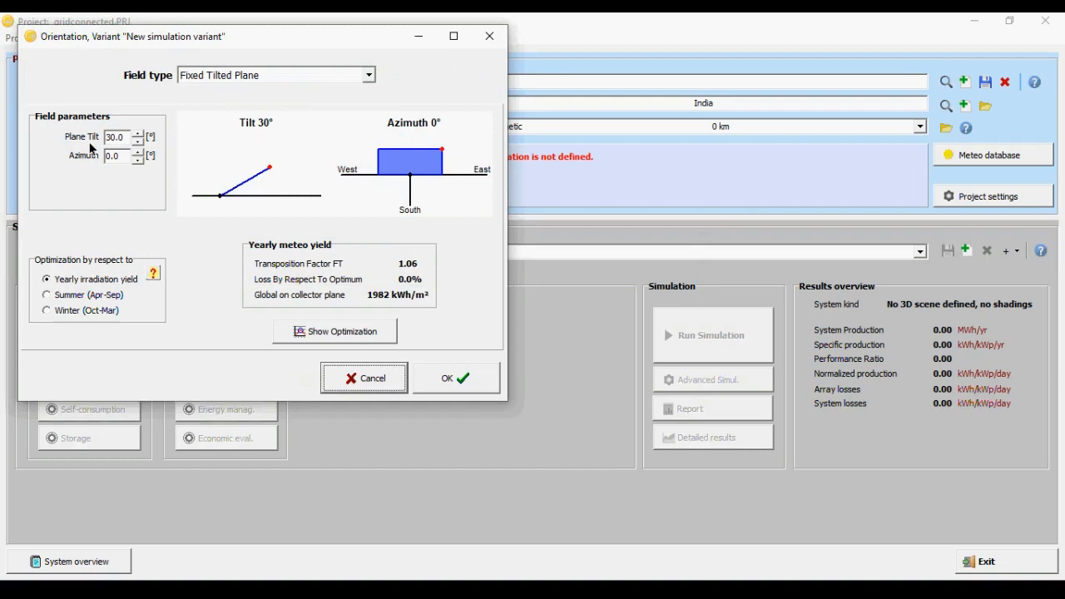
pyautogui.click(127, 142)
pyautogui.press('BackSpace')
pyautogui.press('BackSpace')
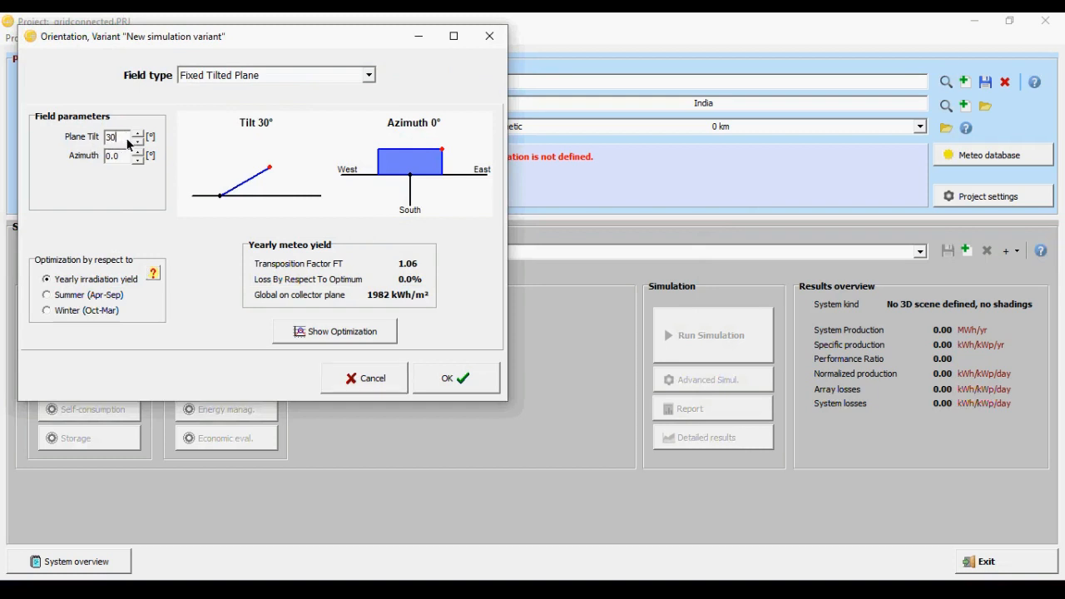
pyautogui.press('BackSpace')
pyautogui.press('BackSpace')
pyautogui.write('18')
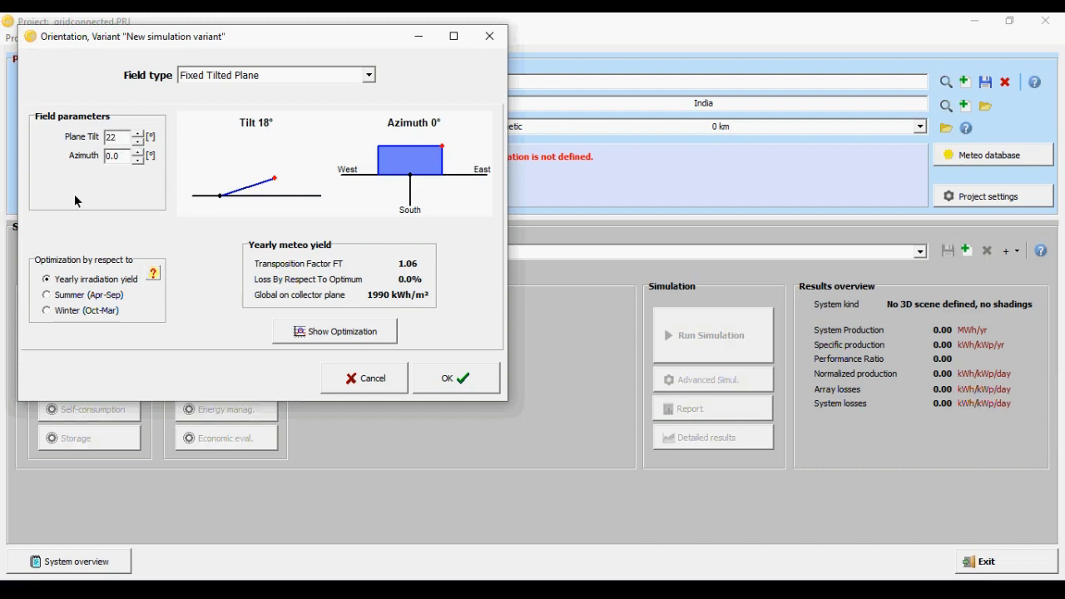
# Apply a 22° plane tilt, compare the seasonal optimizations, and accept the orientation with the yearly irradiation yield option.
pyautogui.press('Return')
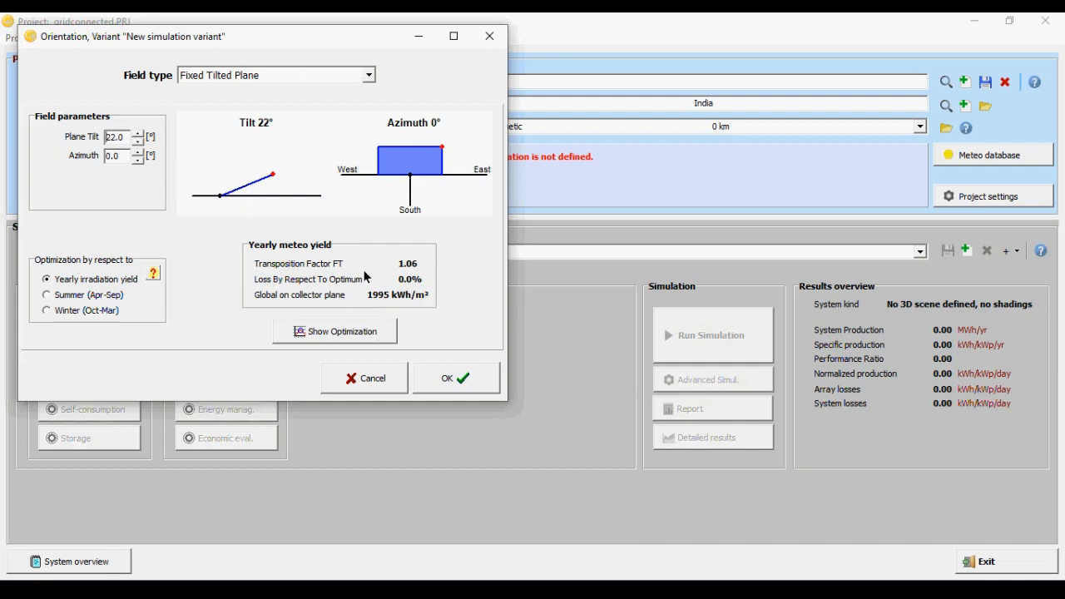
pyautogui.click(56, 298)
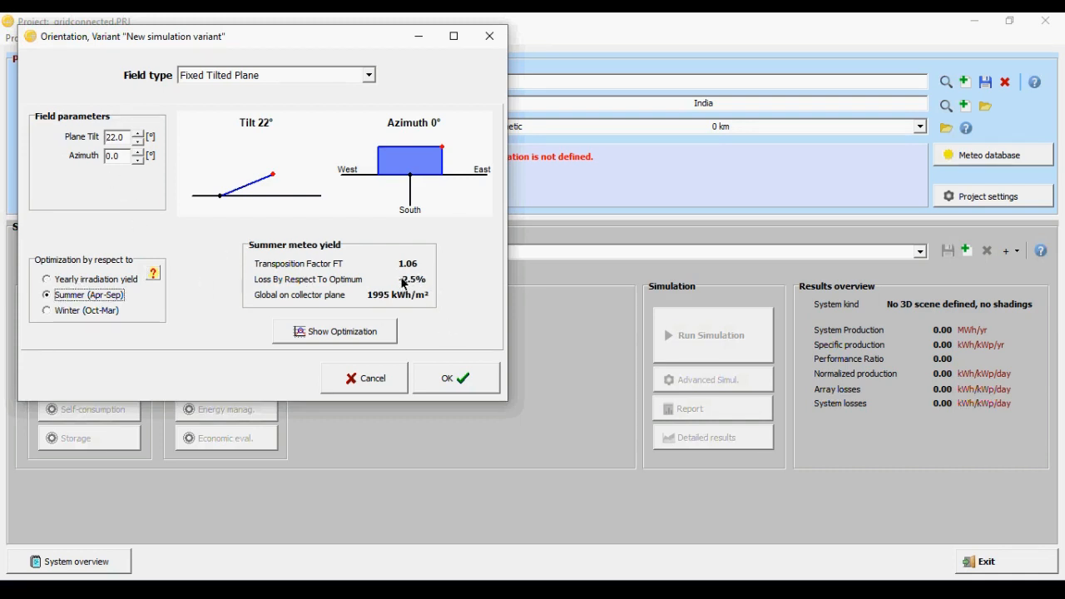
pyautogui.click(48, 311)
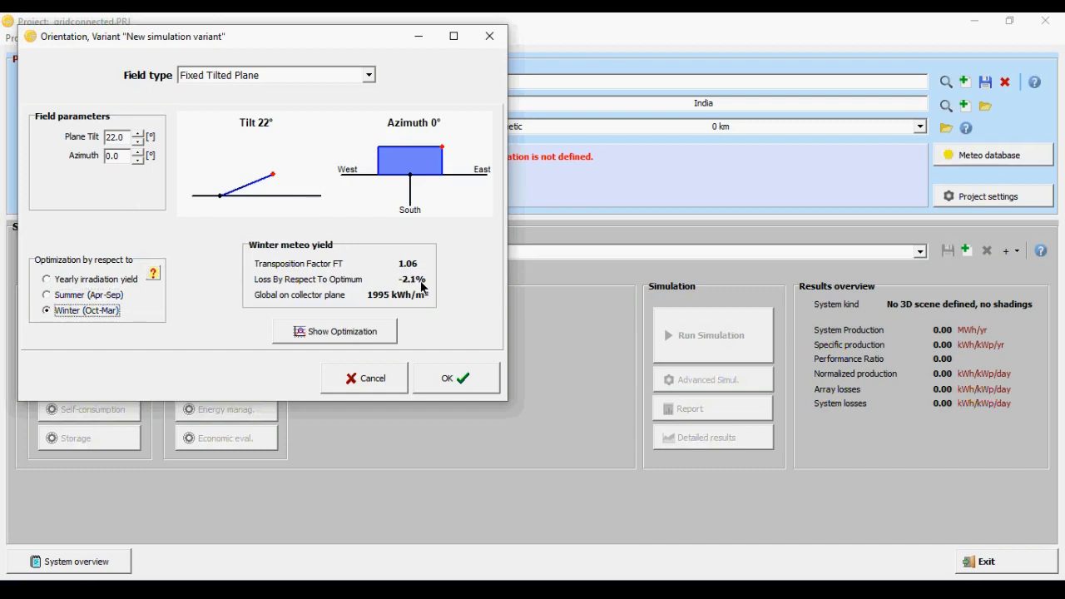
pyautogui.click(48, 279)
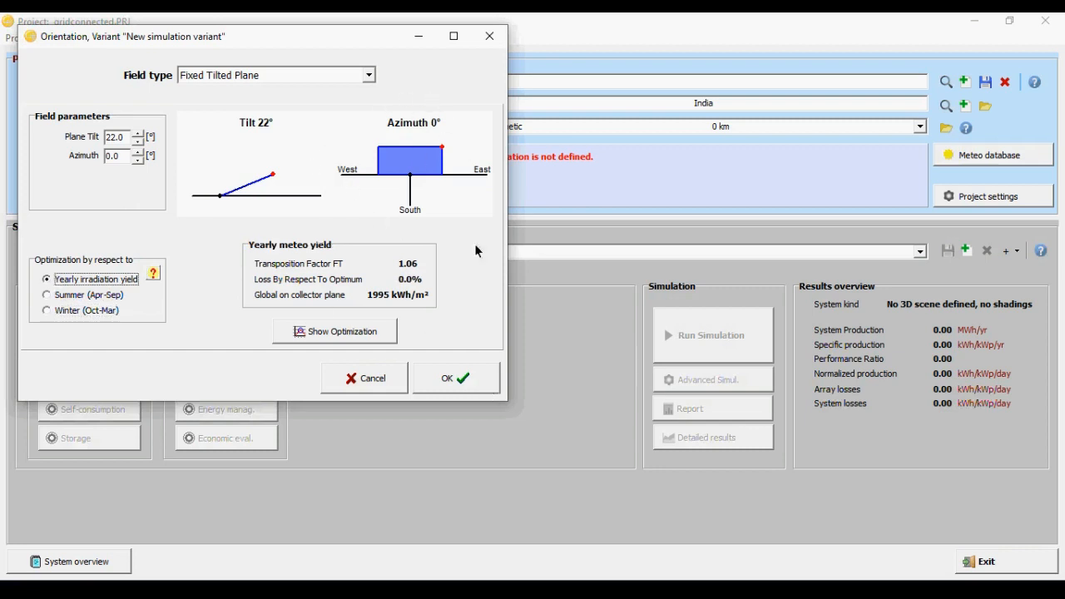
pyautogui.click(456, 381)
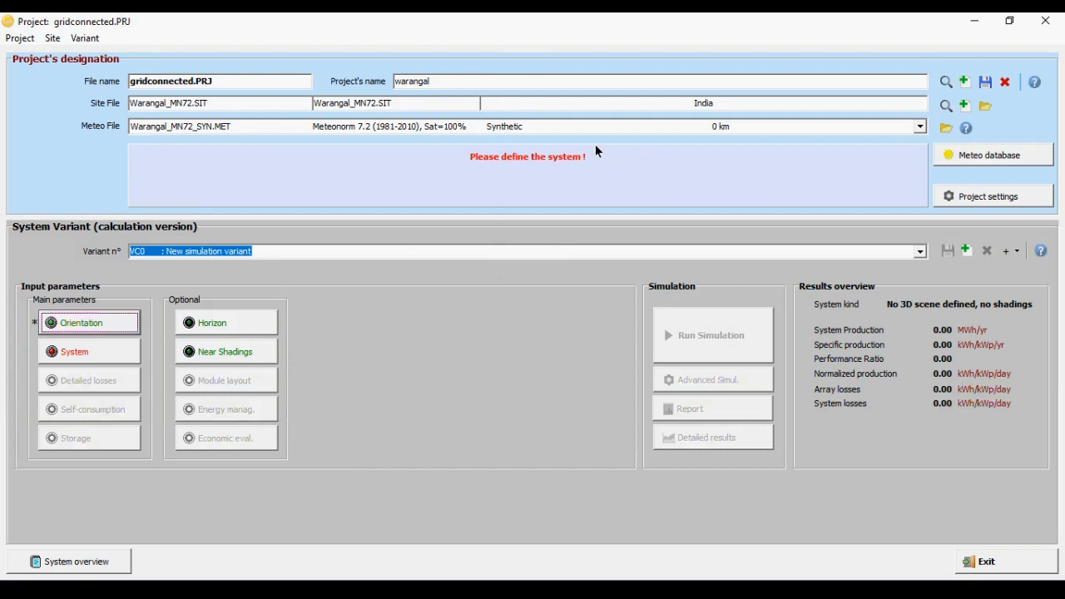
# Start the variant's grid system definition and set the planned power for presizing to 7.3 kWp.
pyautogui.click(88, 355)
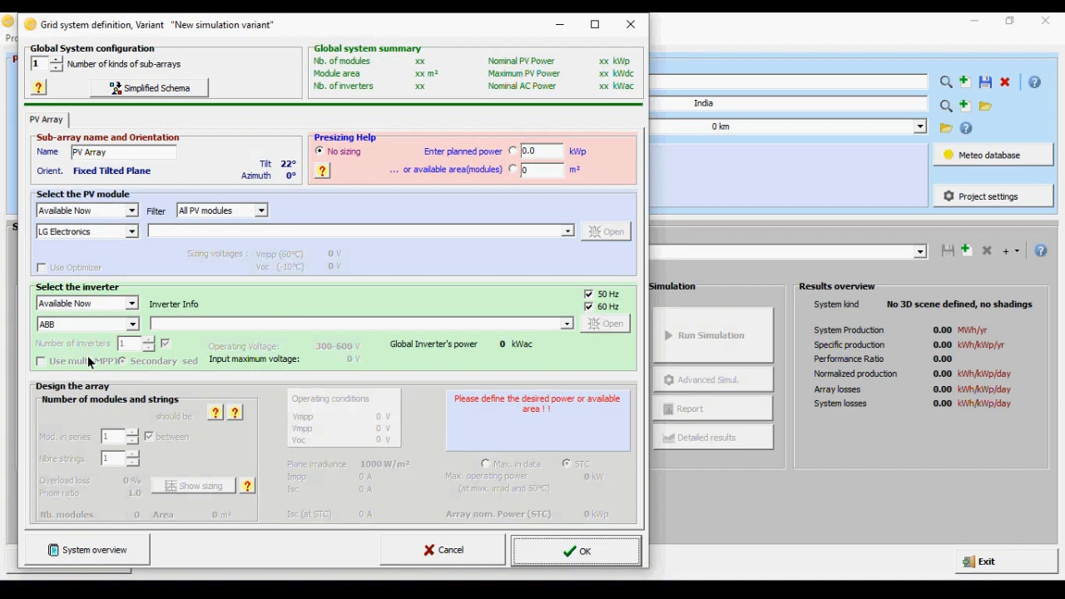
pyautogui.click(512, 152)
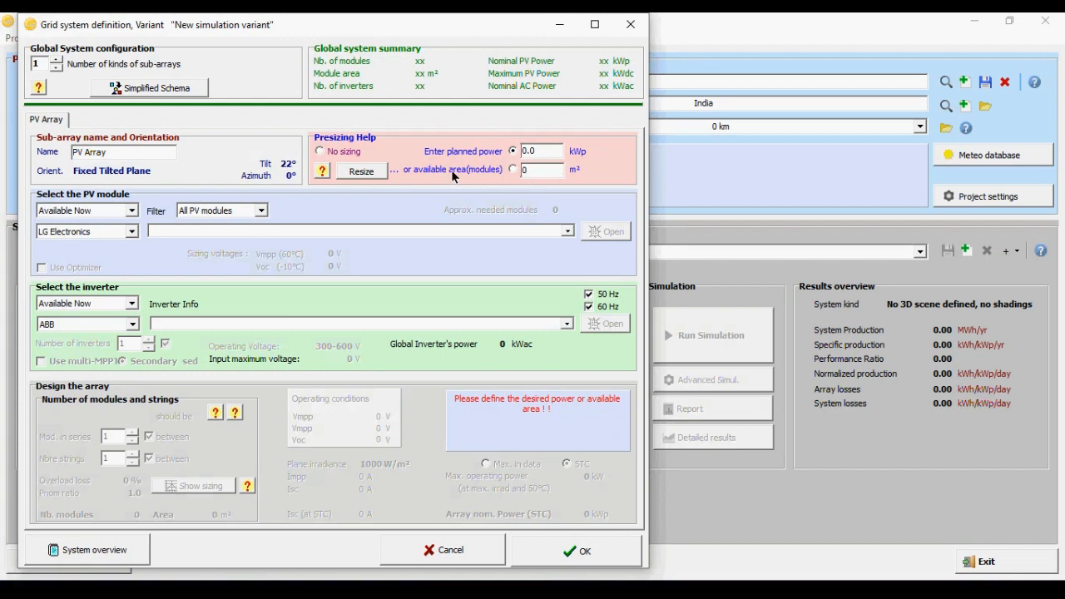
pyautogui.click(537, 157)
pyautogui.press('BackSpace')
pyautogui.press('BackSpace')
pyautogui.press('BackSpace')
pyautogui.write('7.3')
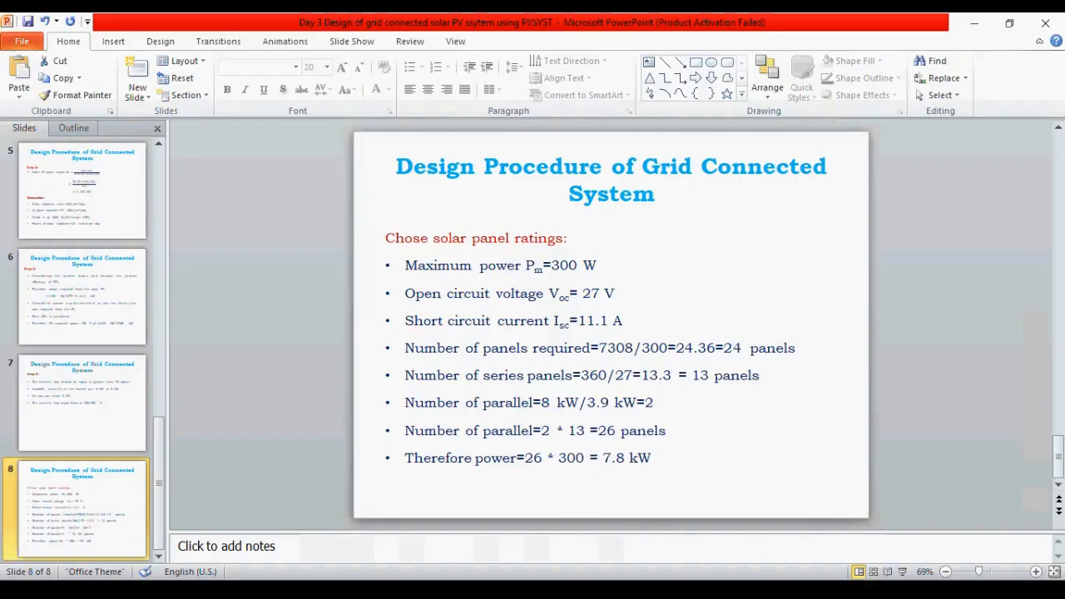
# Review the Step-2 and Step-3 slides on required PV power and inverter size in PowerPoint, and return to PVsyst.
pyautogui.press('pageup')
pyautogui.press('pageup')
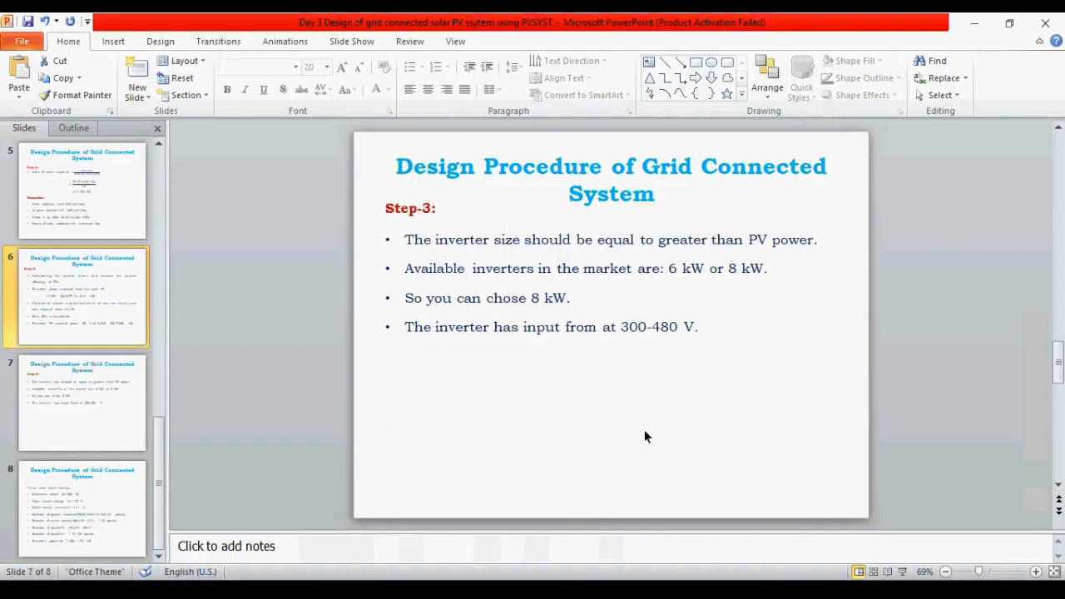
pyautogui.press('pageup')
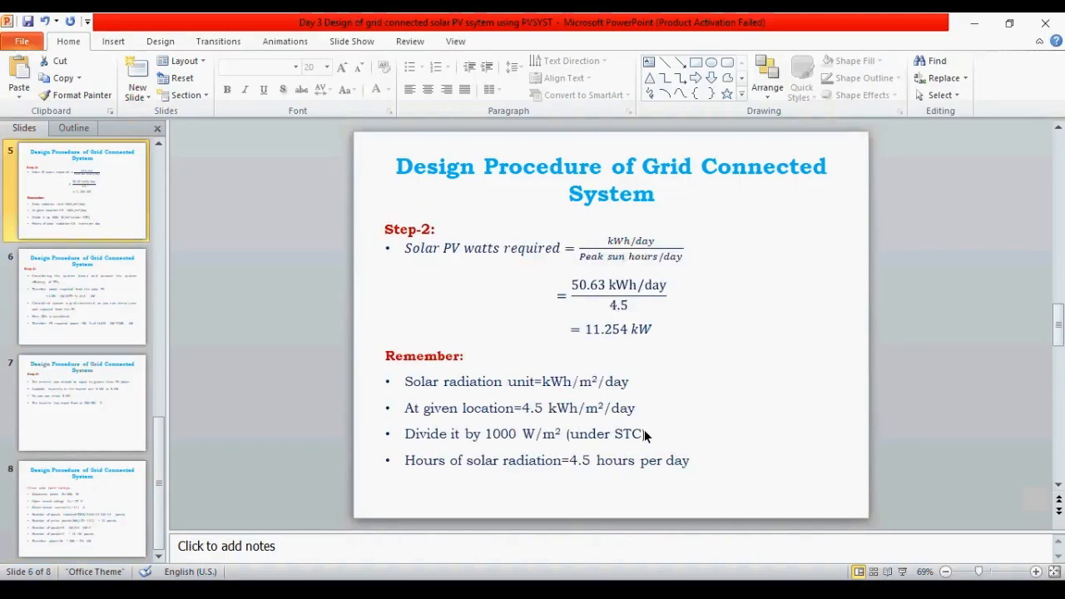
pyautogui.press('pagedown')
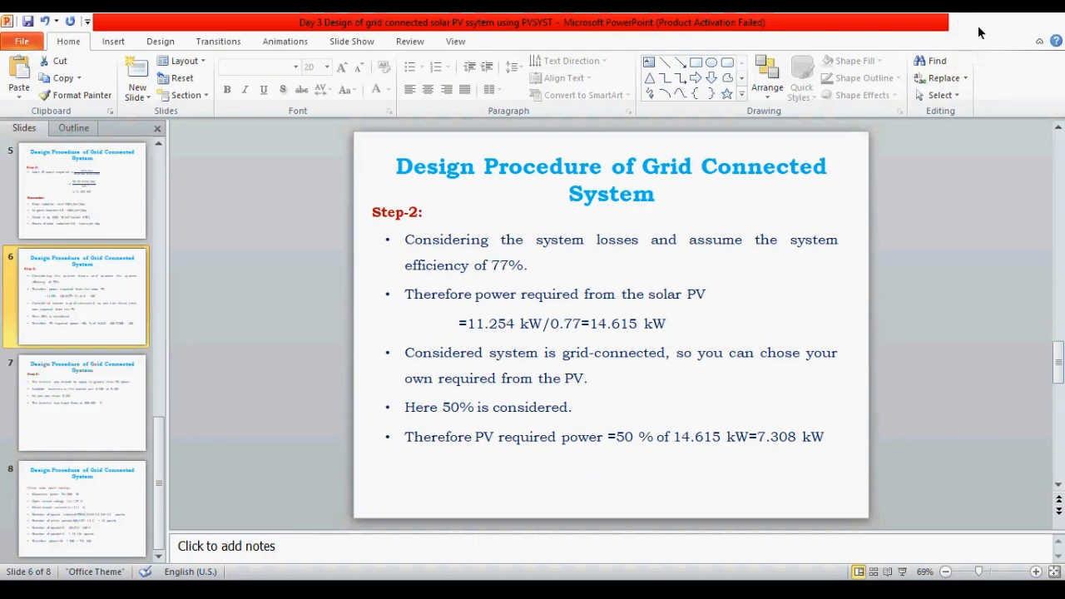
pyautogui.click(979, 31)
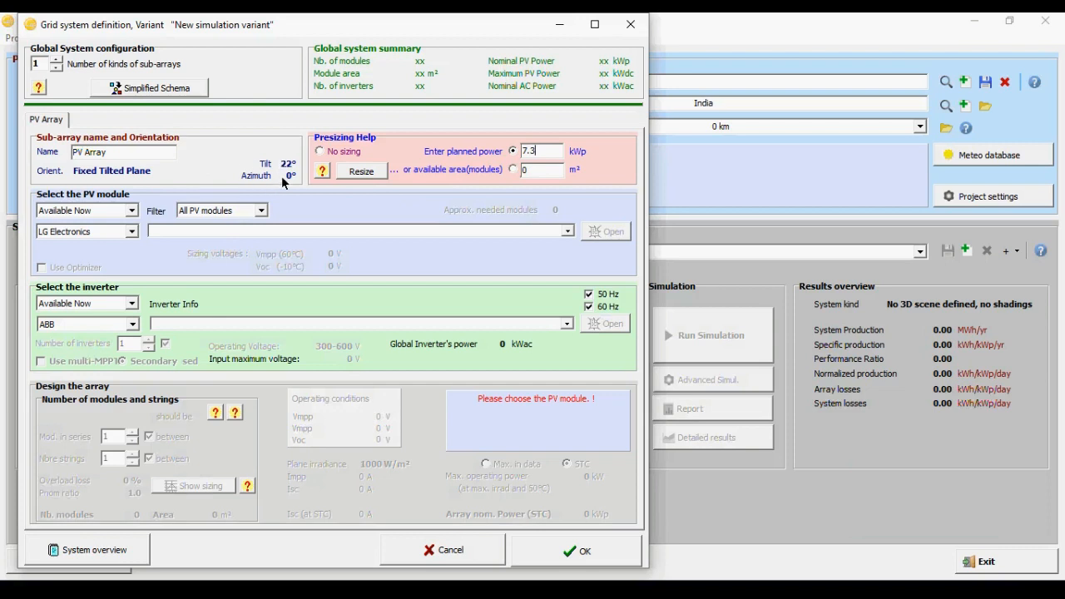
# Include all modules in the PV module selection and choose the LG Electronics 250 Wp 25V Si-mono module LG 250 S1C-G3.
pyautogui.click(132, 210)
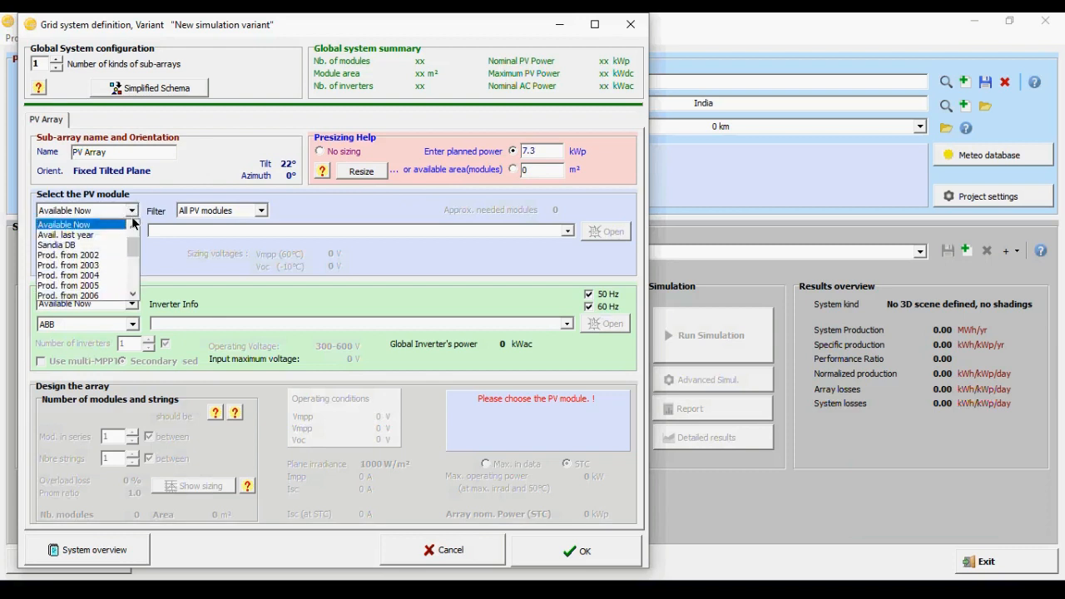
pyautogui.click(132, 228)
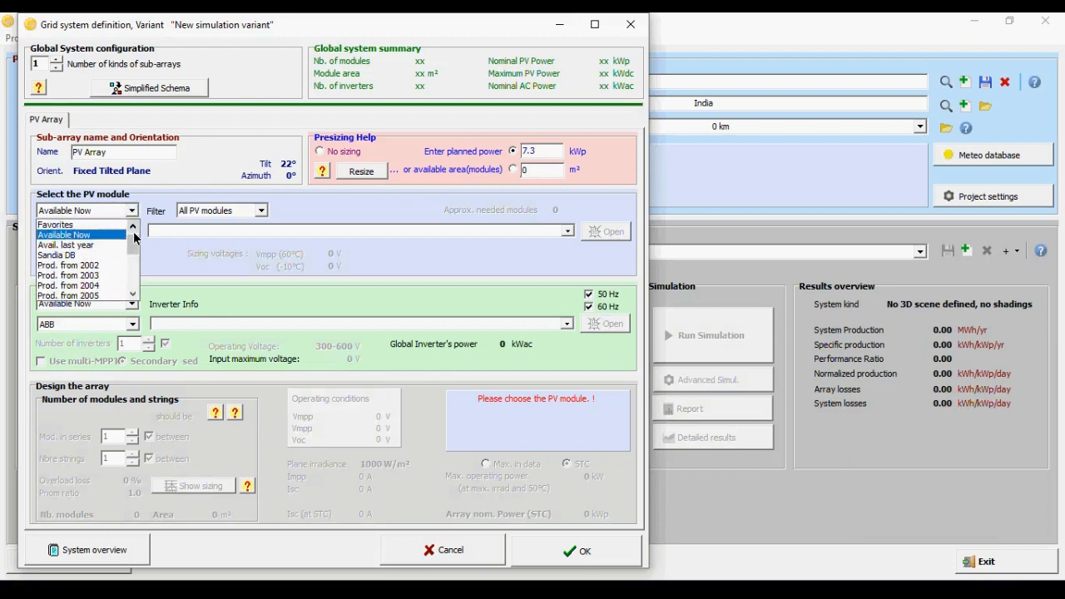
pyautogui.click(133, 228)
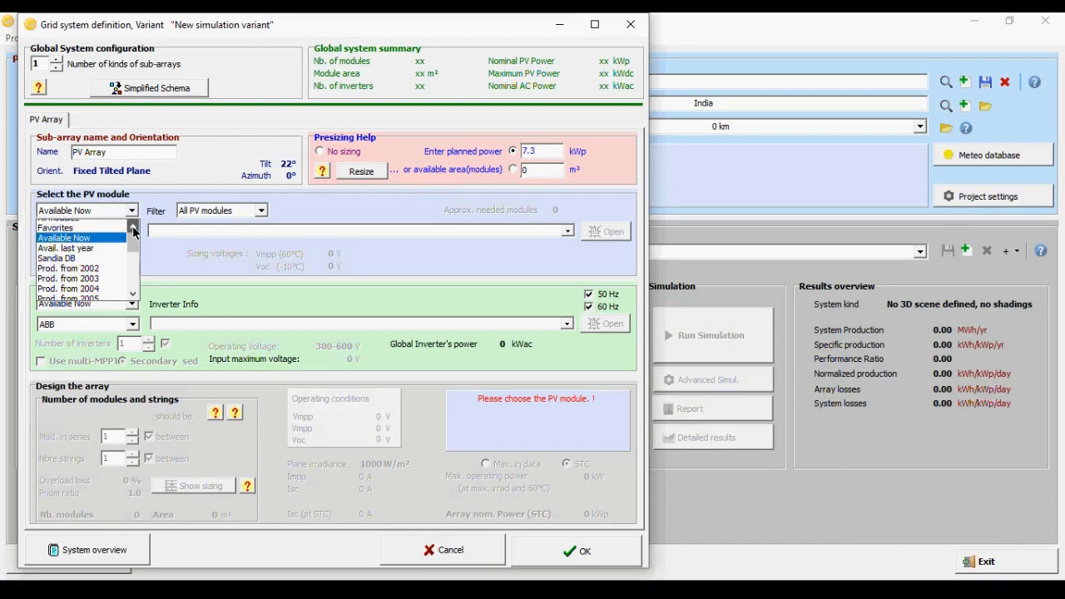
pyautogui.click(85, 227)
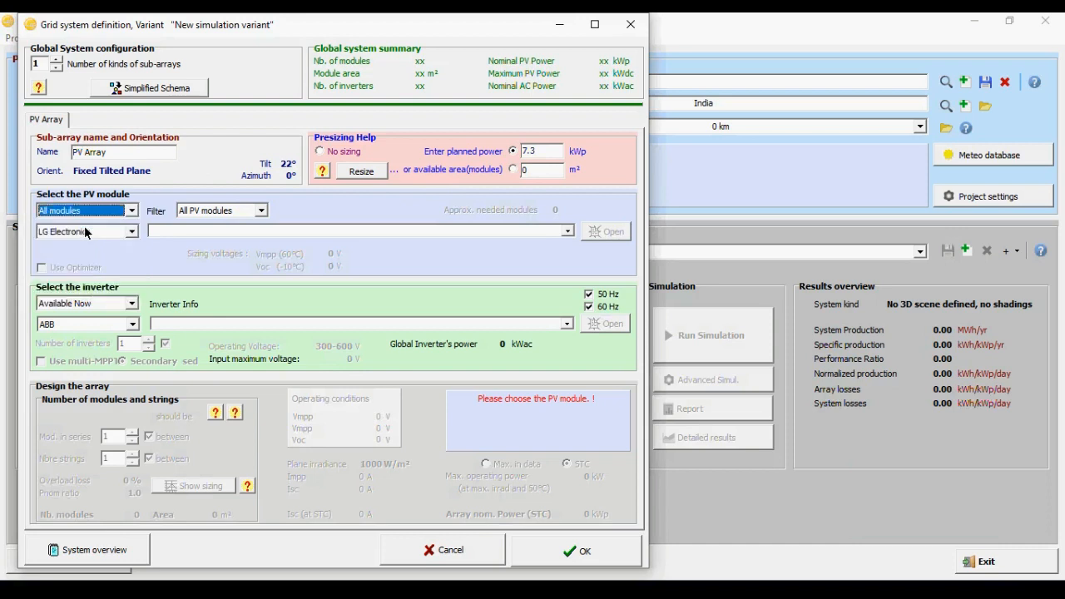
pyautogui.click(132, 232)
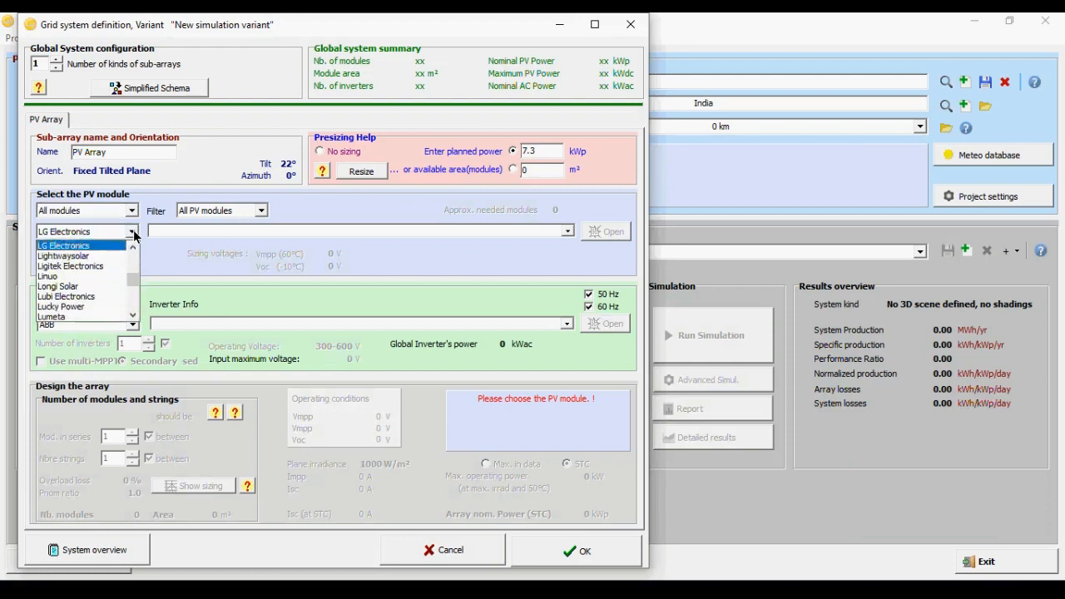
pyautogui.click(88, 247)
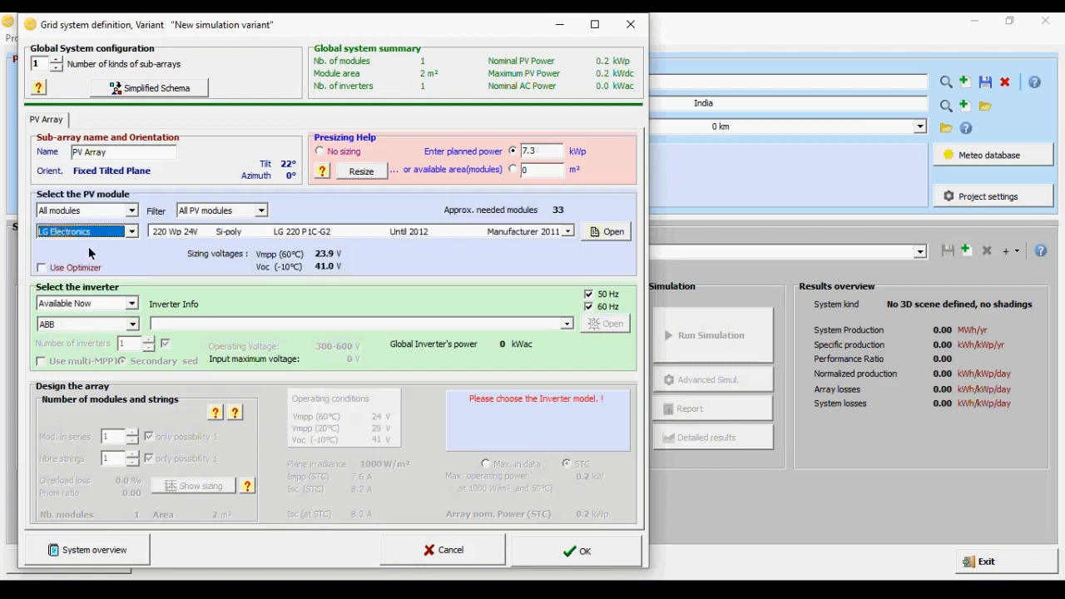
pyautogui.click(566, 232)
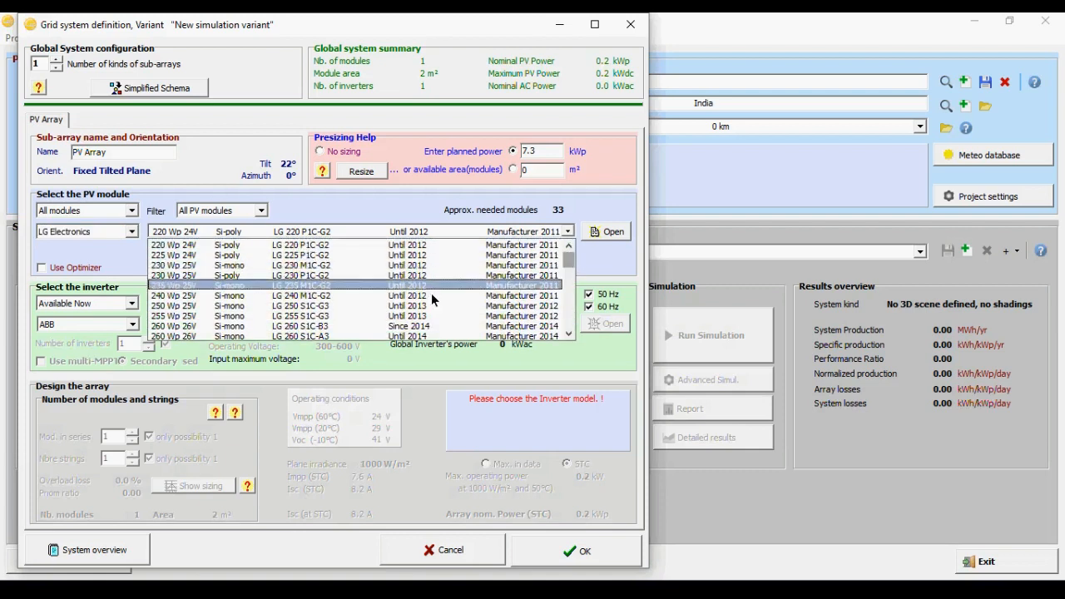
pyautogui.click(213, 306)
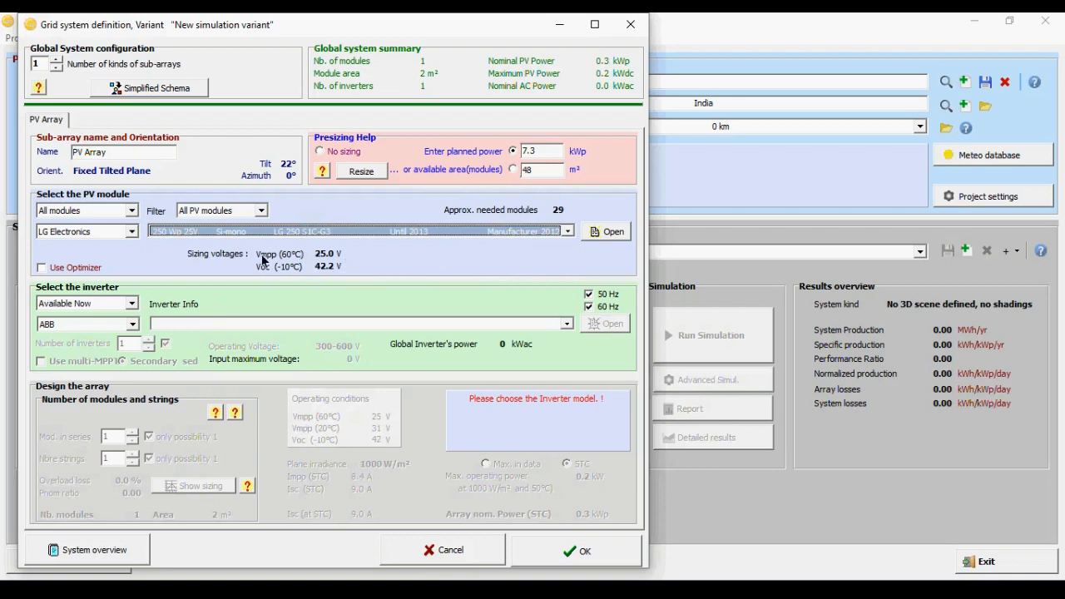
# Examine the basic data of the chosen PV module, including its short-circuit current, open-circuit voltage and maximum power point values.
pyautogui.click(612, 234)
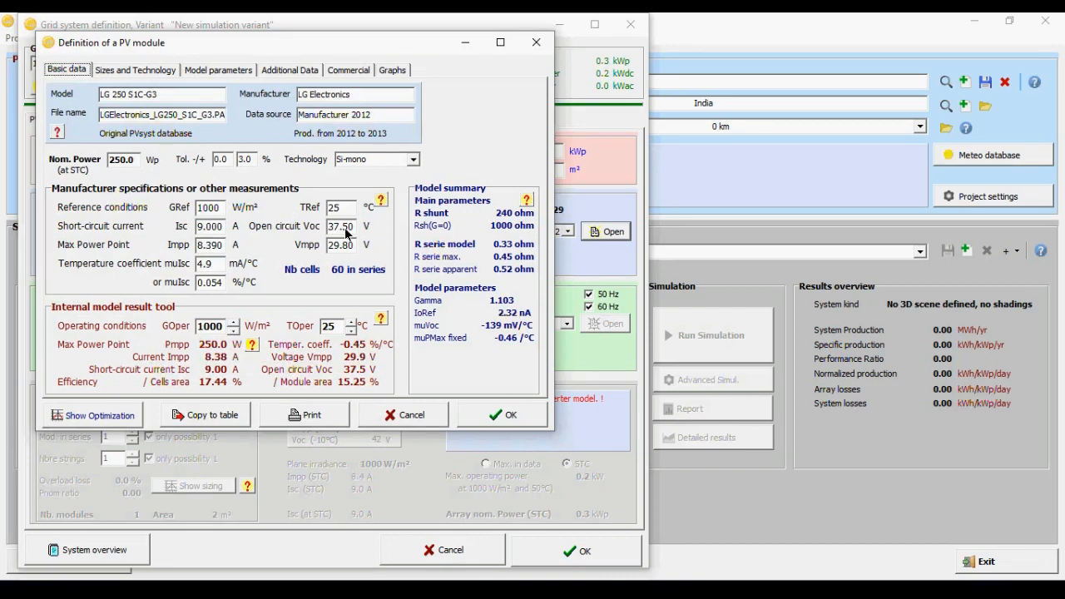
pyautogui.moveTo(347, 234)
pyautogui.click(501, 415)
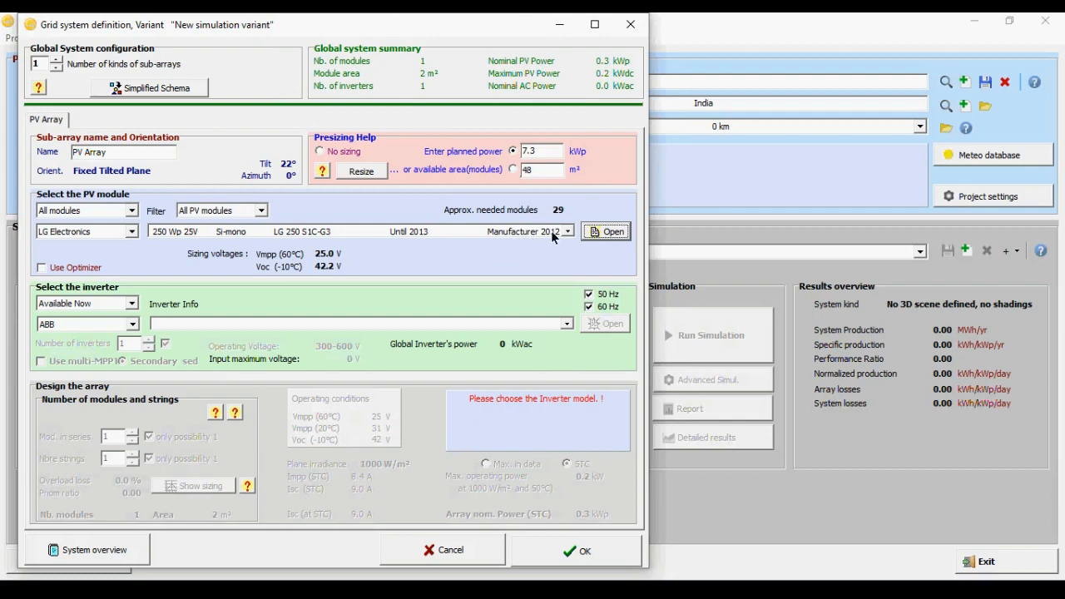
pyautogui.click(605, 235)
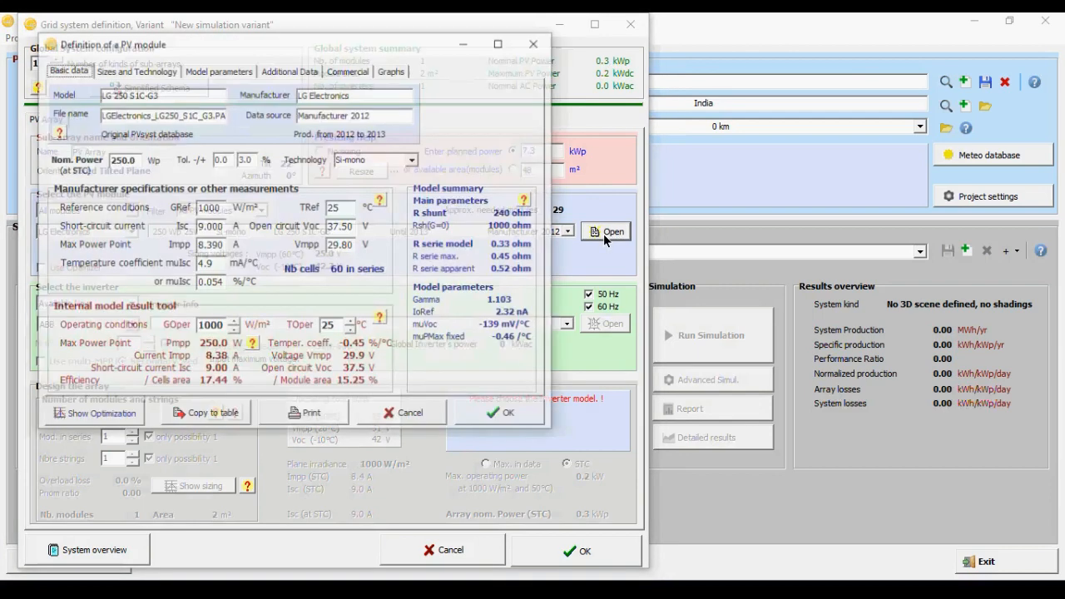
pyautogui.click(503, 415)
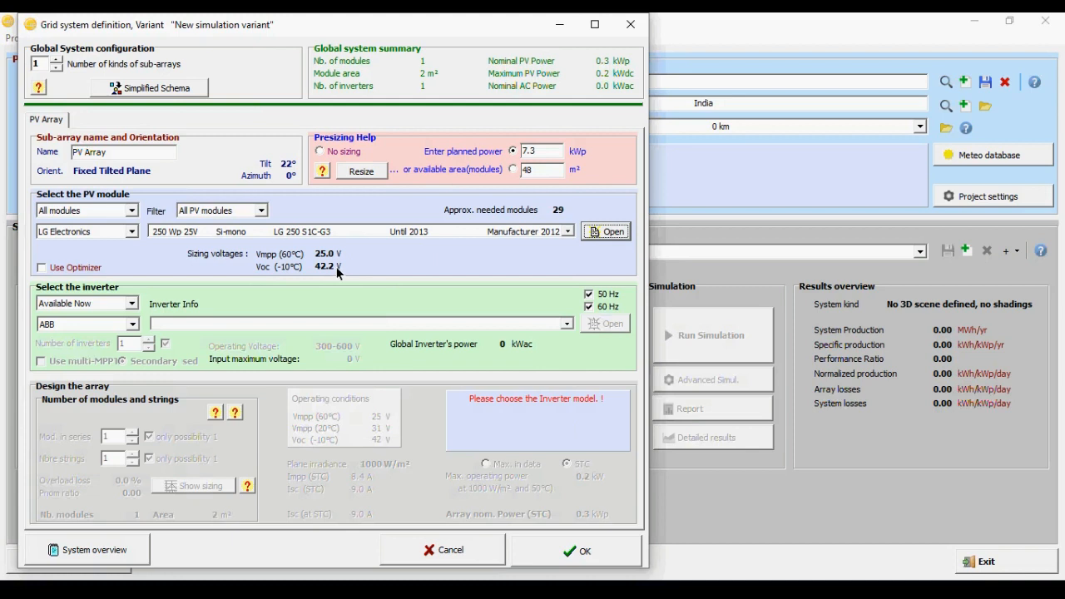
# Set the inverter availability filter to All inverters.
pyautogui.click(131, 304)
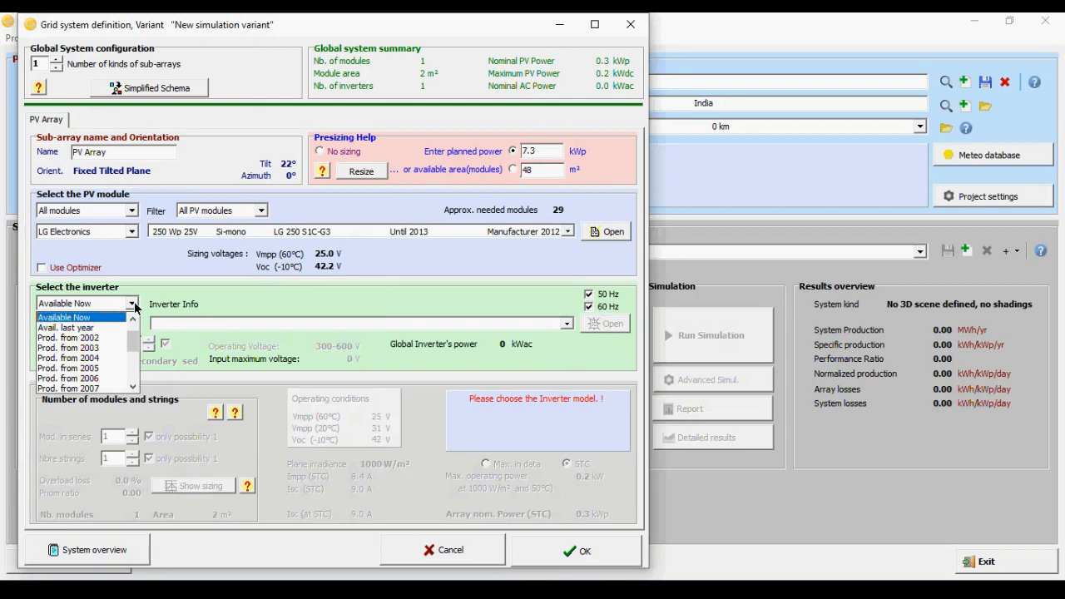
pyautogui.click(133, 318)
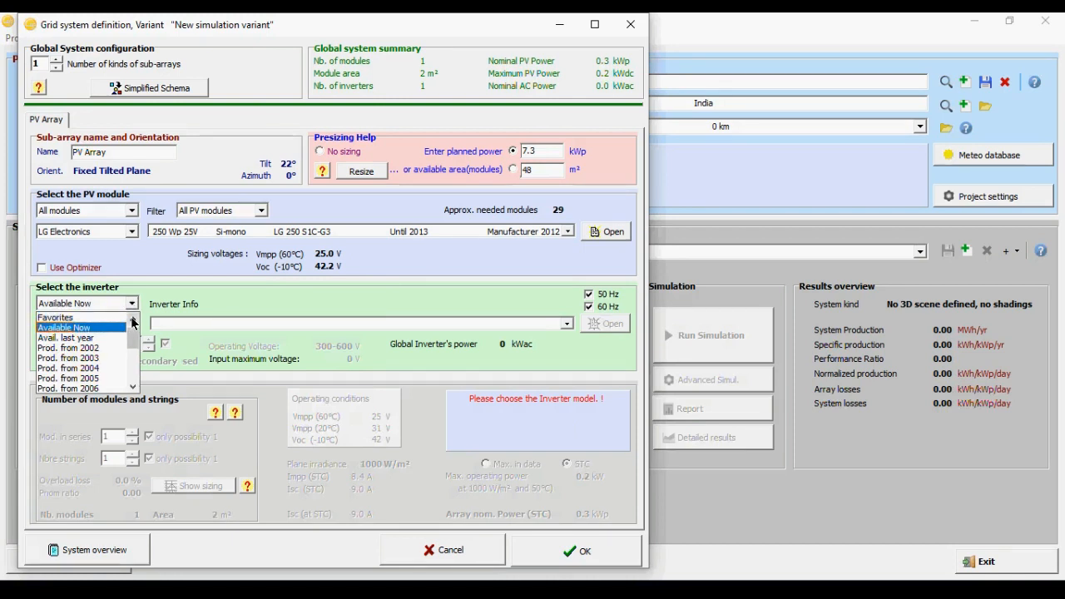
pyautogui.click(133, 320)
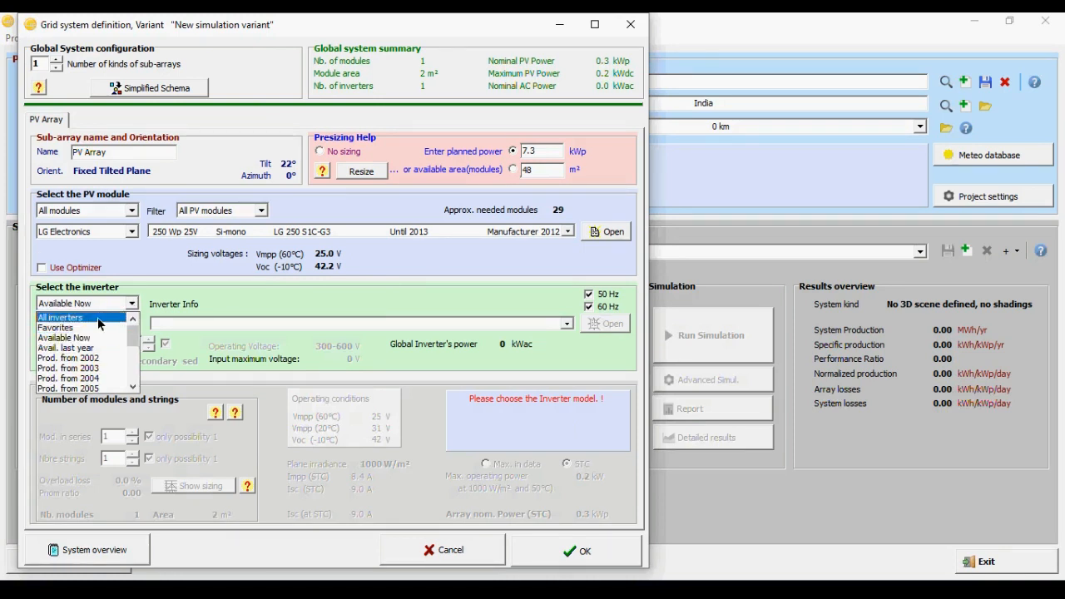
pyautogui.click(98, 317)
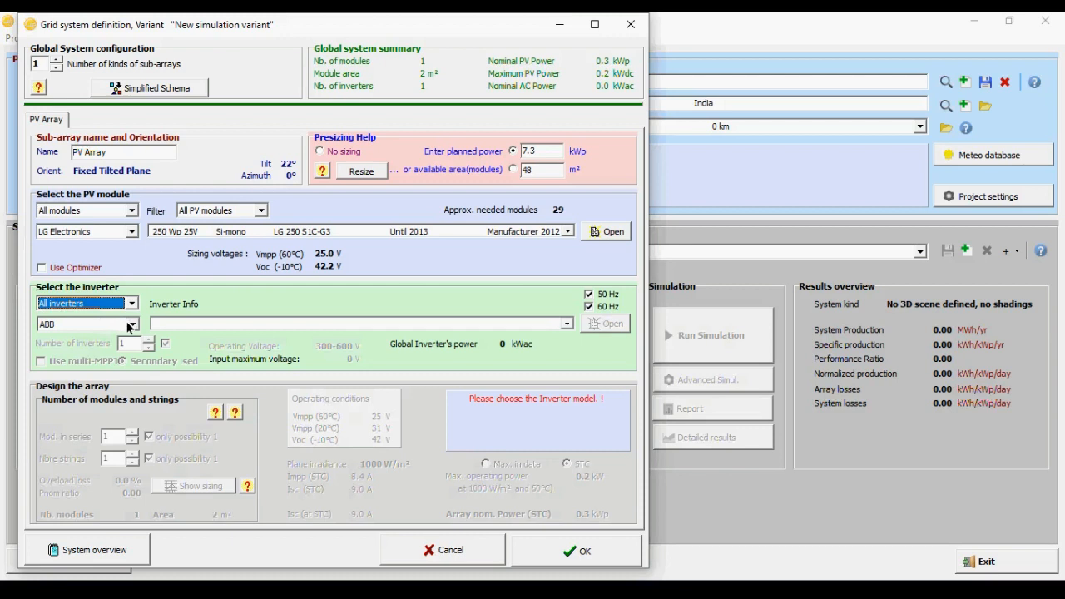
pyautogui.click(133, 325)
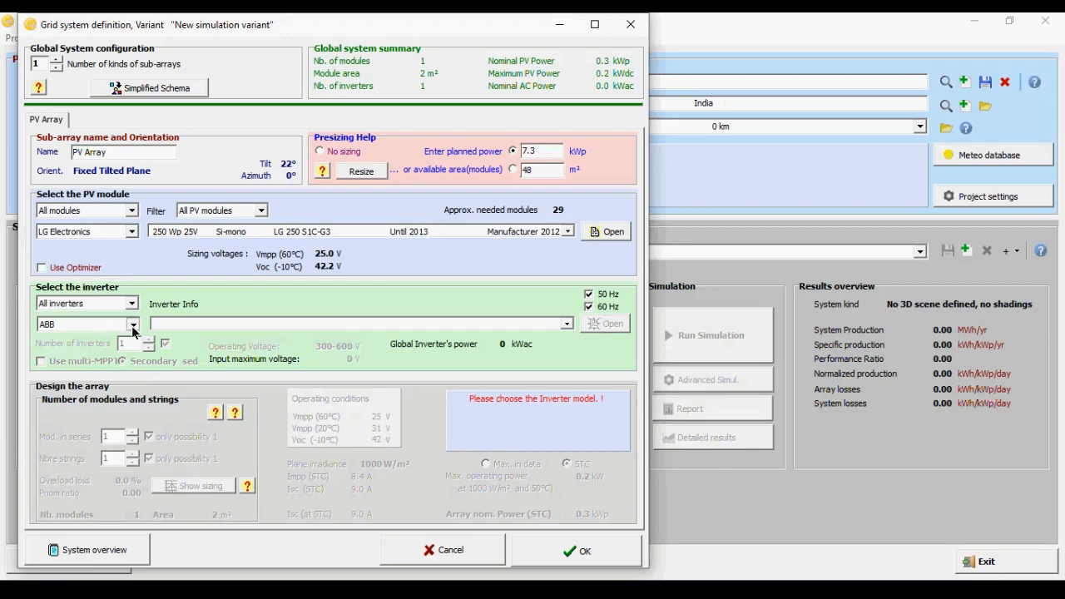
pyautogui.press('s')
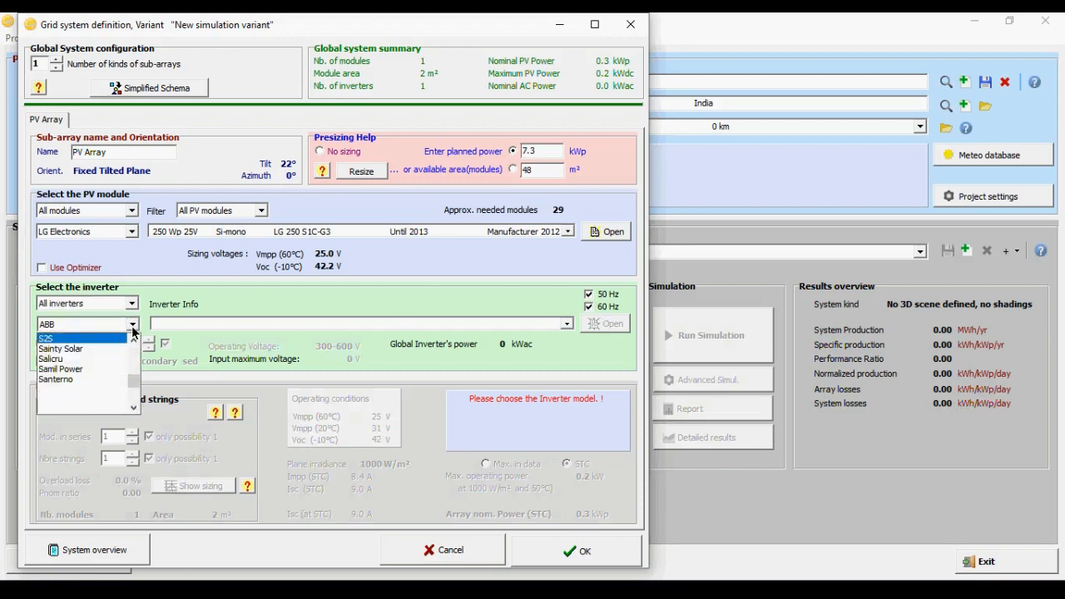
pyautogui.press('m')
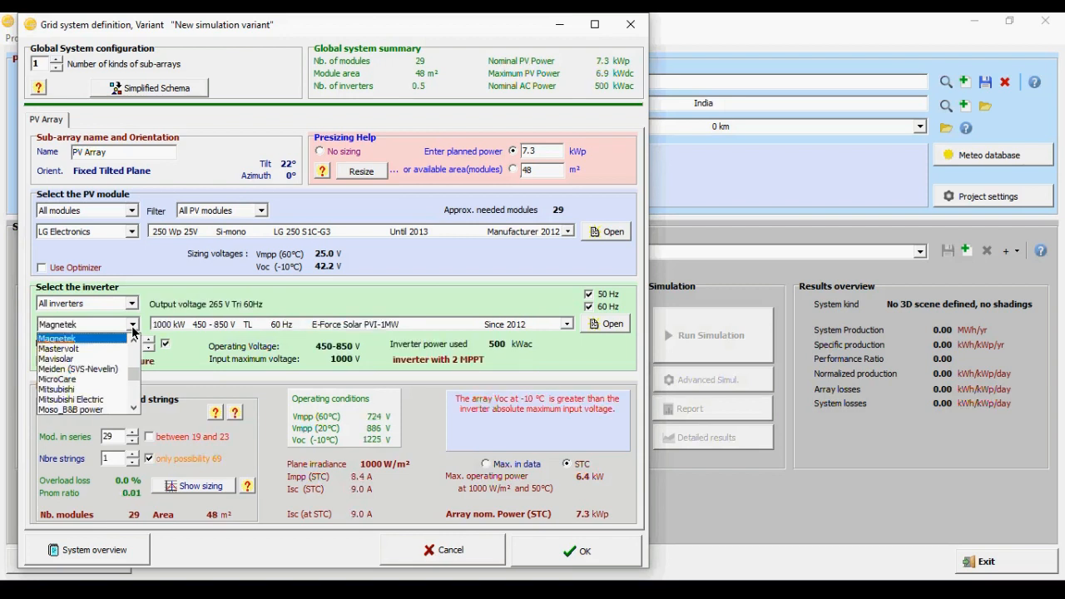
pyautogui.press('s')
pyautogui.press('m')
pyautogui.press('Escape')
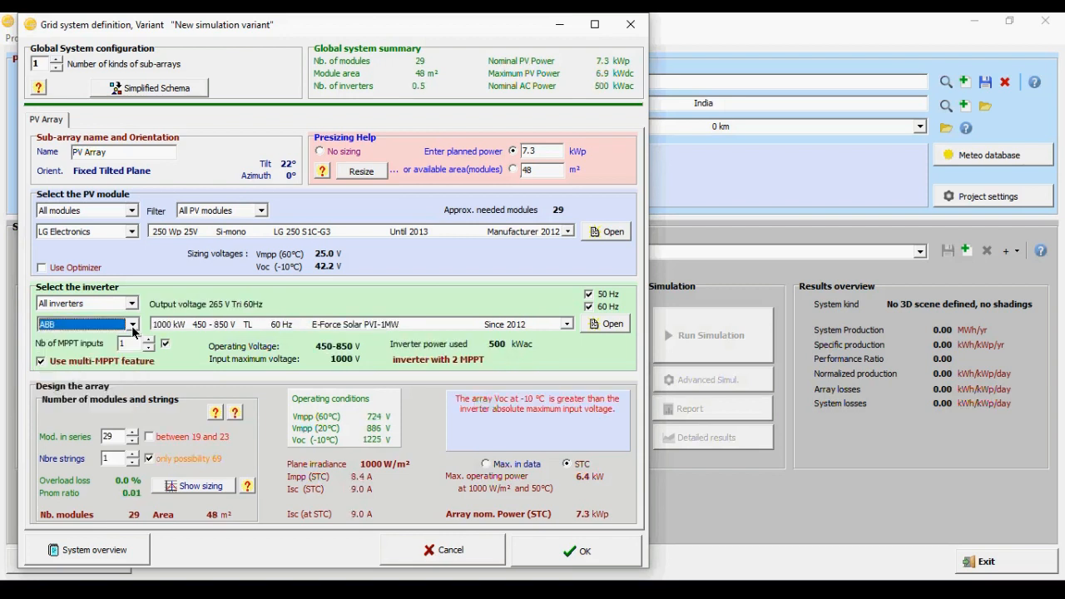
# Choose SMA as the inverter manufacturer.
pyautogui.press('s')
pyautogui.click(133, 327)
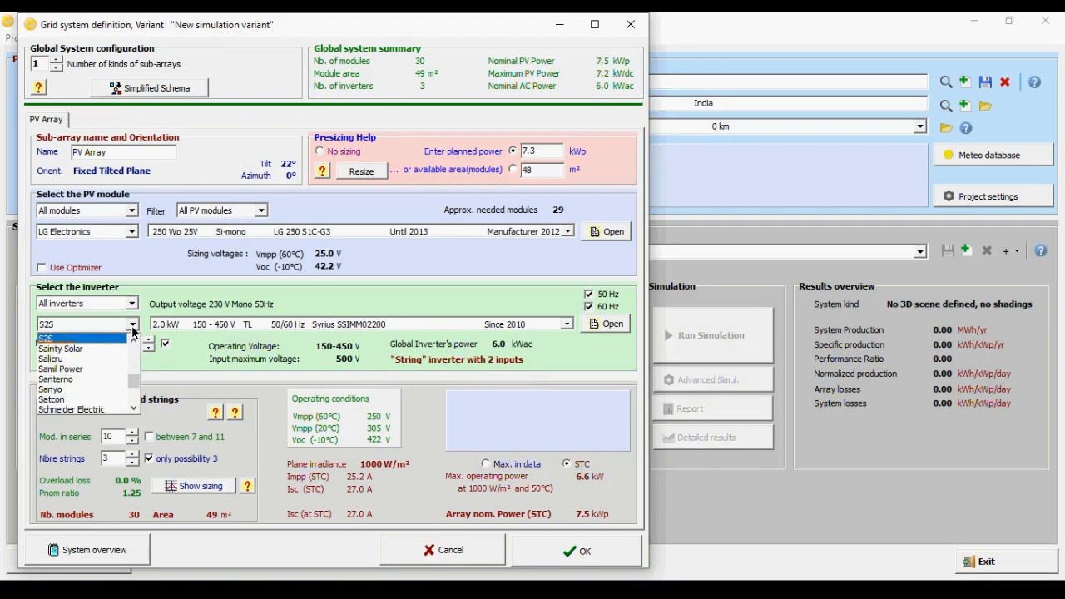
pyautogui.click(134, 408)
pyautogui.click(134, 408)
pyautogui.click(133, 408)
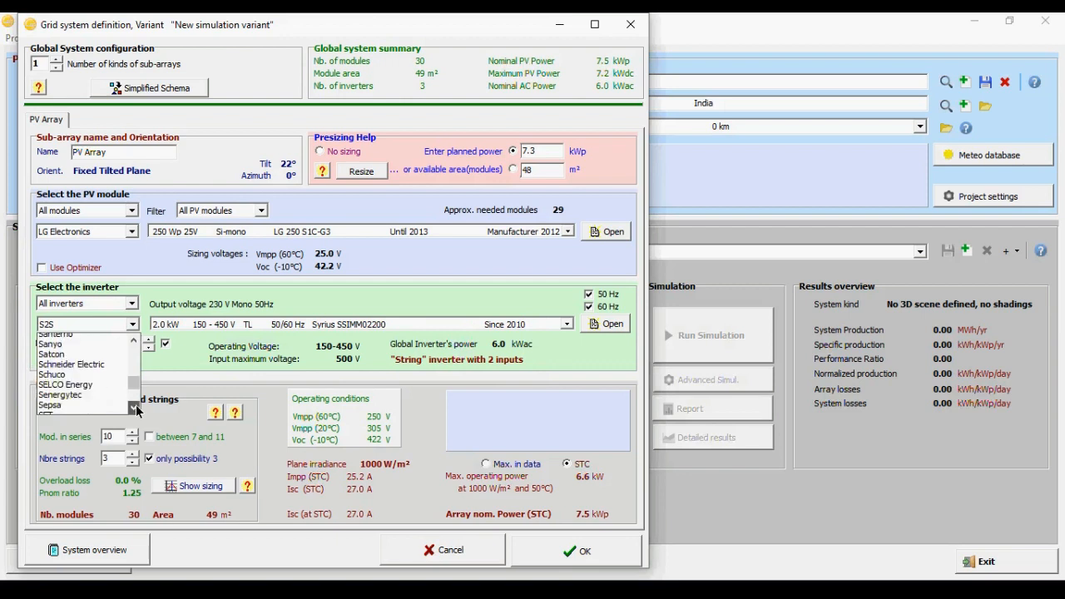
pyautogui.click(133, 408)
pyautogui.click(133, 409)
pyautogui.click(133, 408)
pyautogui.click(133, 409)
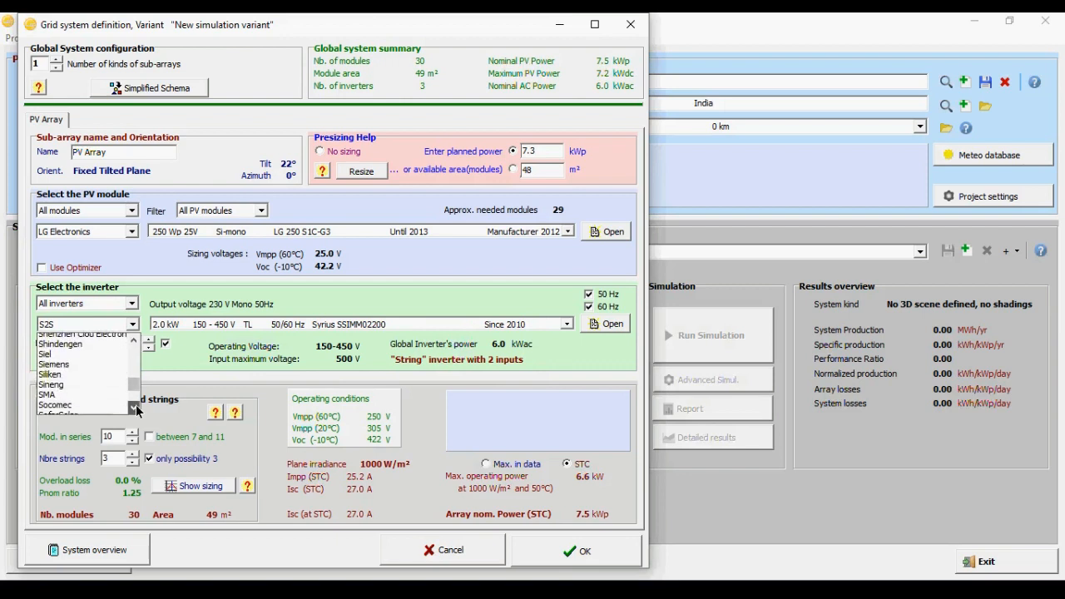
pyautogui.click(133, 408)
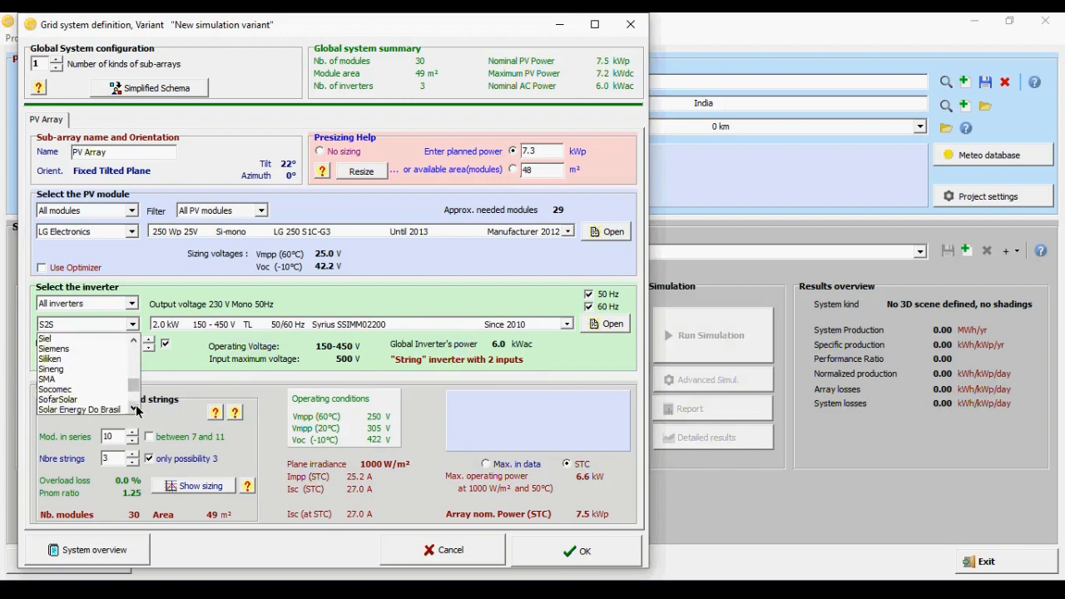
pyautogui.click(69, 381)
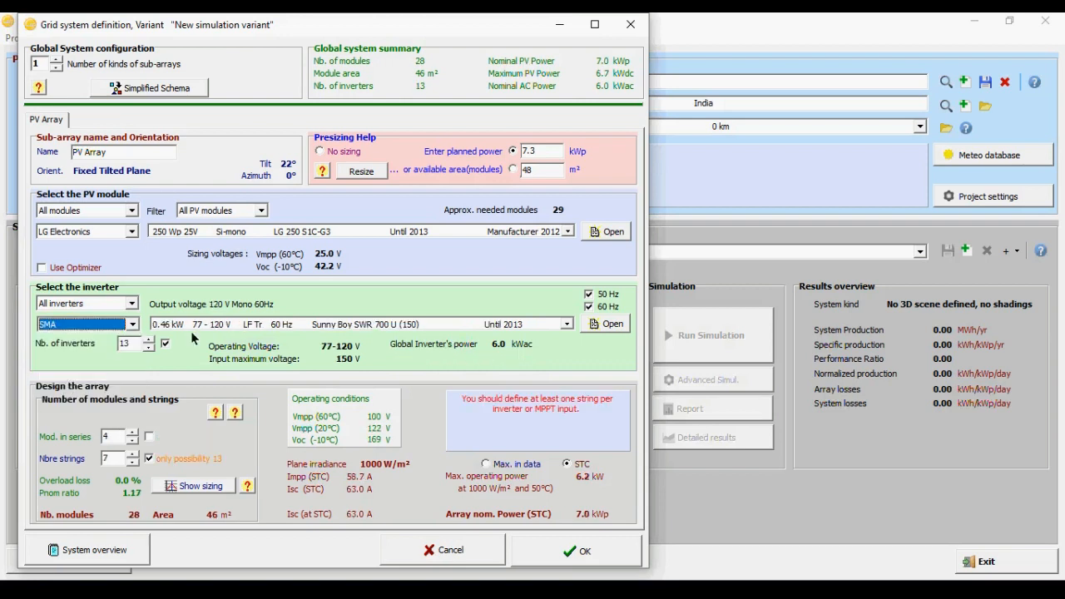
# Choose the SMA 7.0 kW, 345-480 V, 60 Hz inverter Sunny Boy 7000TLUS-12 - 240V.
pyautogui.click(568, 323)
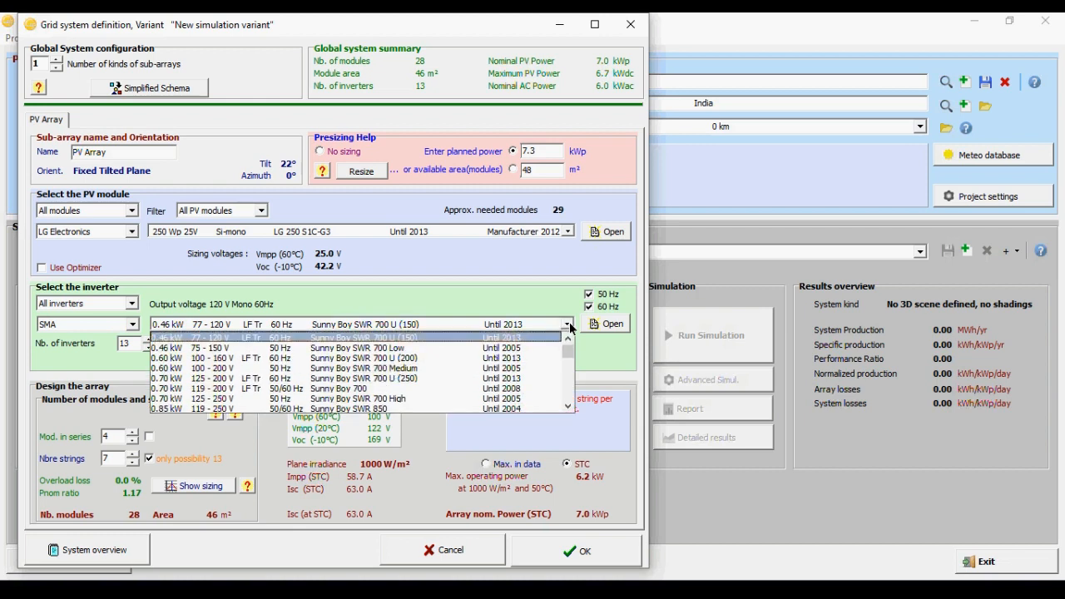
pyautogui.click(568, 408)
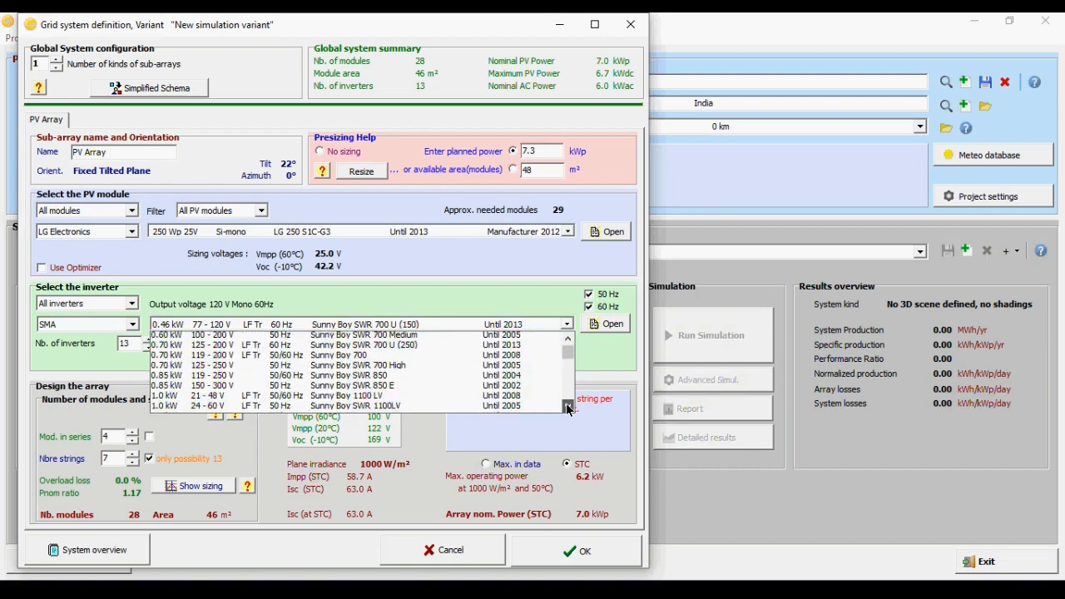
pyautogui.moveTo(568, 354); pyautogui.dragTo(567, 381)
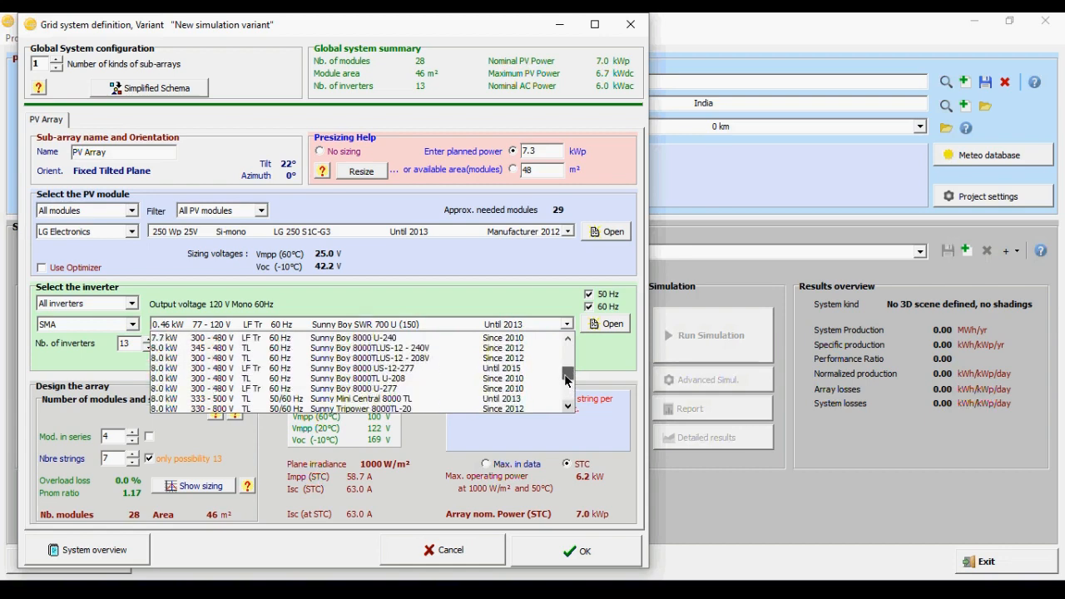
pyautogui.click(568, 338)
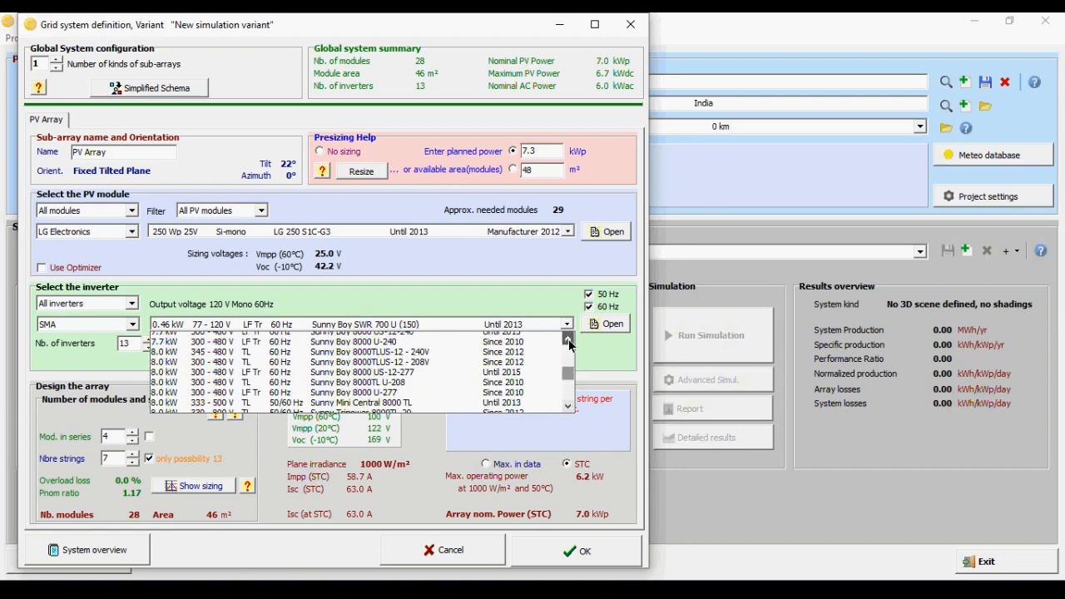
pyautogui.click(568, 339)
pyautogui.click(569, 339)
pyautogui.click(568, 339)
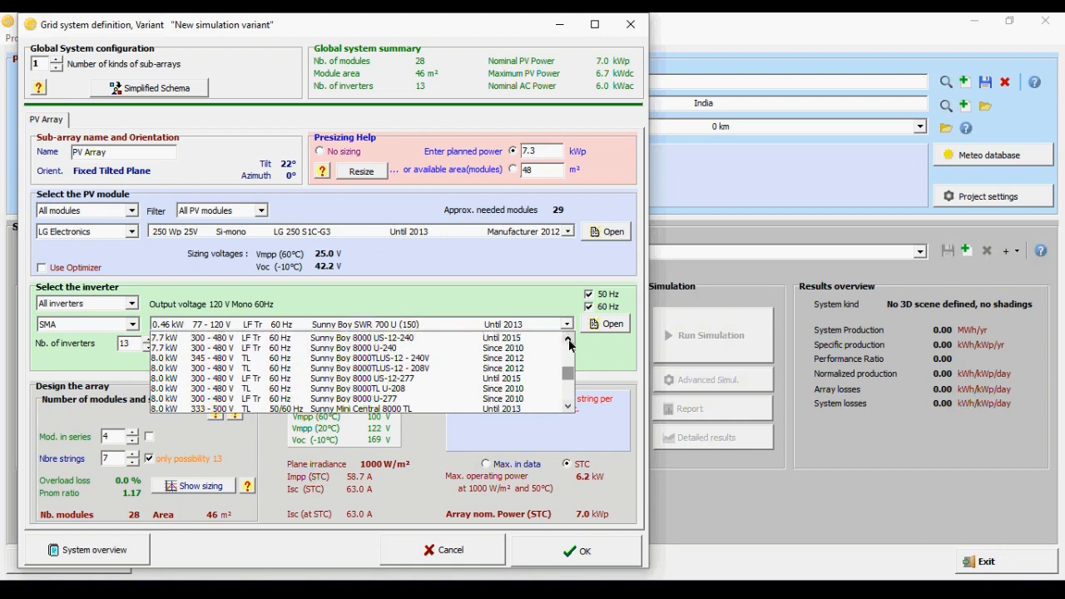
pyautogui.click(568, 339)
pyautogui.click(569, 339)
pyautogui.click(568, 338)
pyautogui.click(569, 339)
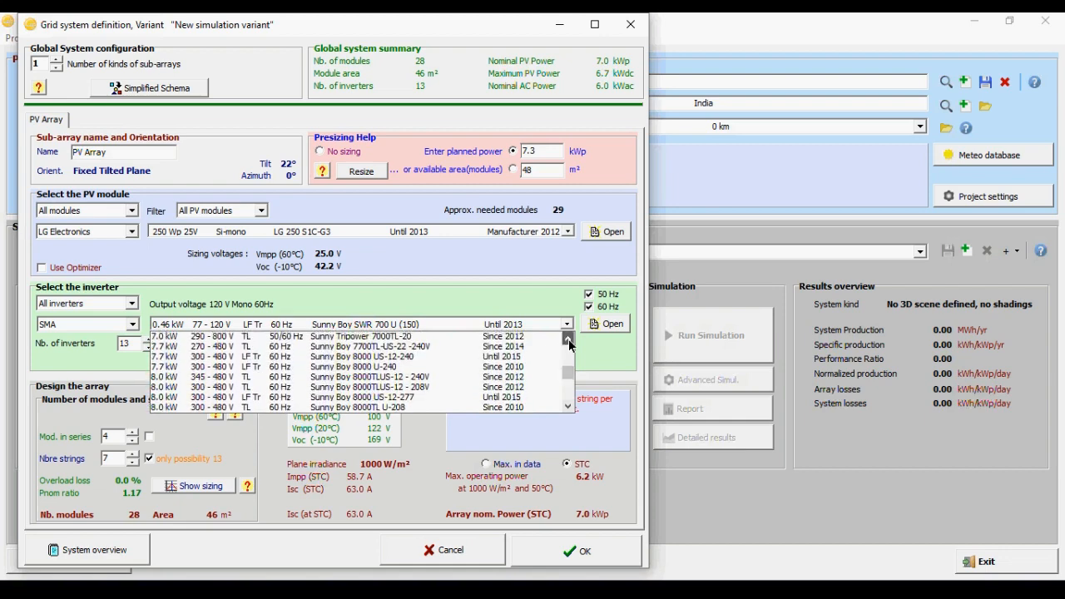
pyautogui.click(569, 339)
pyautogui.click(568, 339)
pyautogui.click(569, 339)
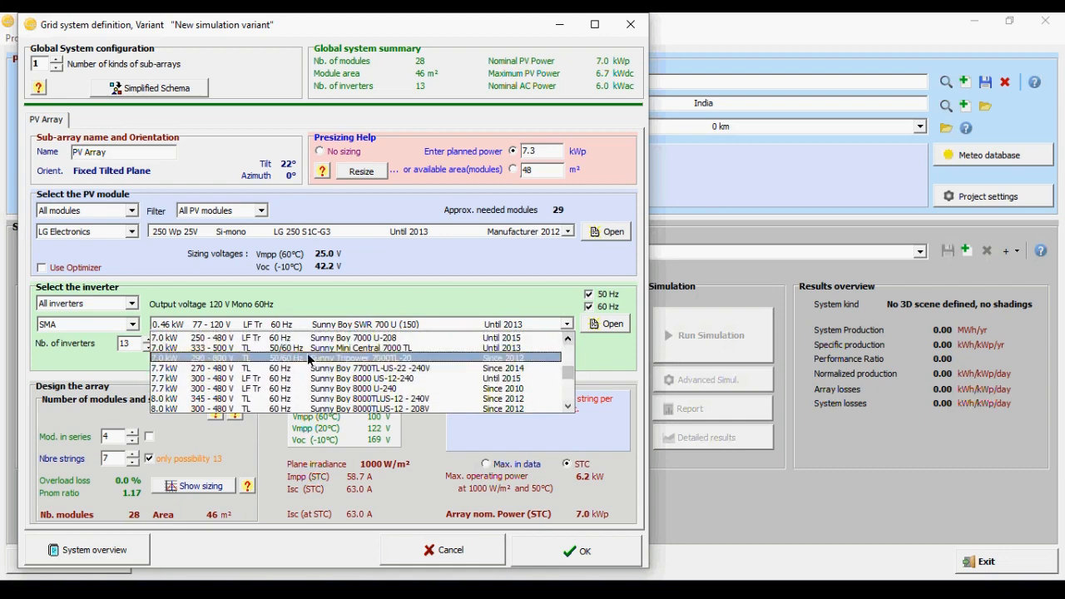
pyautogui.click(570, 338)
pyautogui.click(570, 339)
pyautogui.click(570, 338)
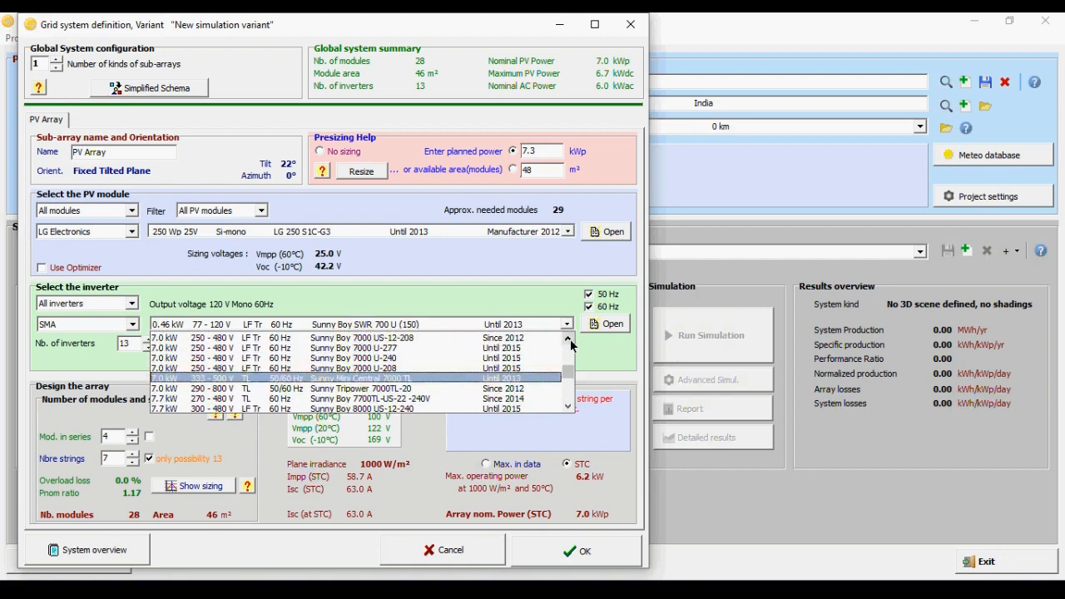
pyautogui.click(570, 338)
pyautogui.click(570, 338)
pyautogui.click(570, 339)
pyautogui.click(570, 339)
pyautogui.click(570, 339)
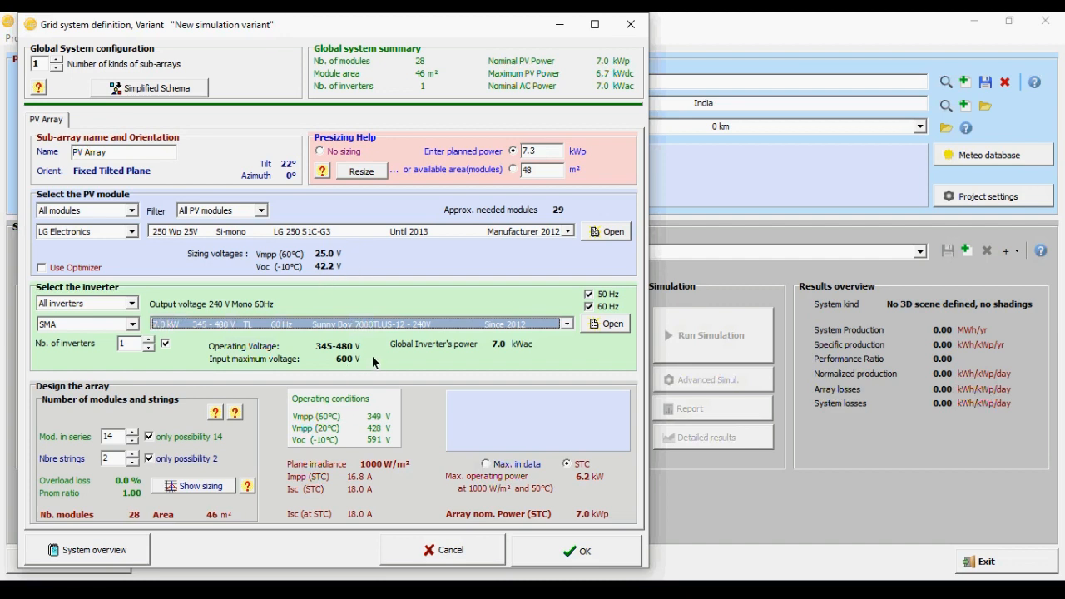
# Maximise the grid system definition window and choose the LG Electronics 300 Wp 27V module LG 300 A1C-B3 ACModule 240V.
pyautogui.click(593, 25)
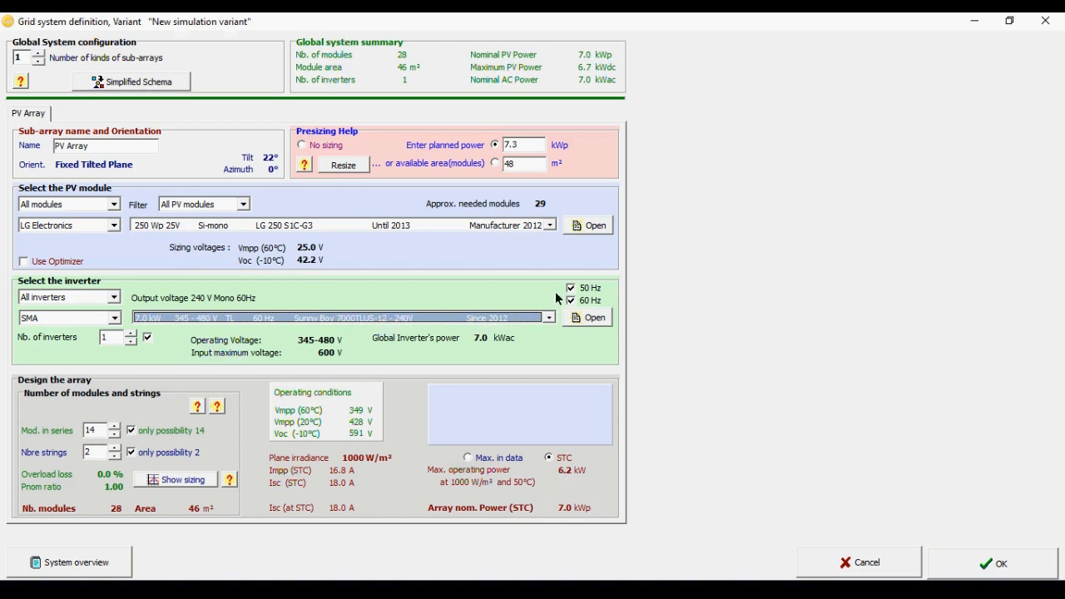
pyautogui.click(551, 226)
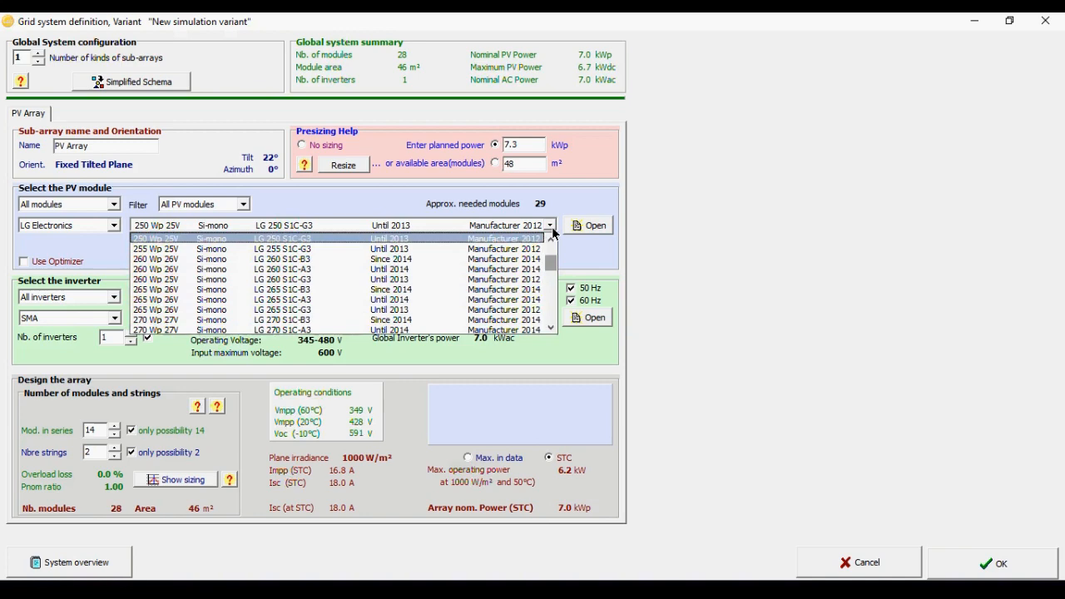
pyautogui.click(551, 329)
pyautogui.click(551, 330)
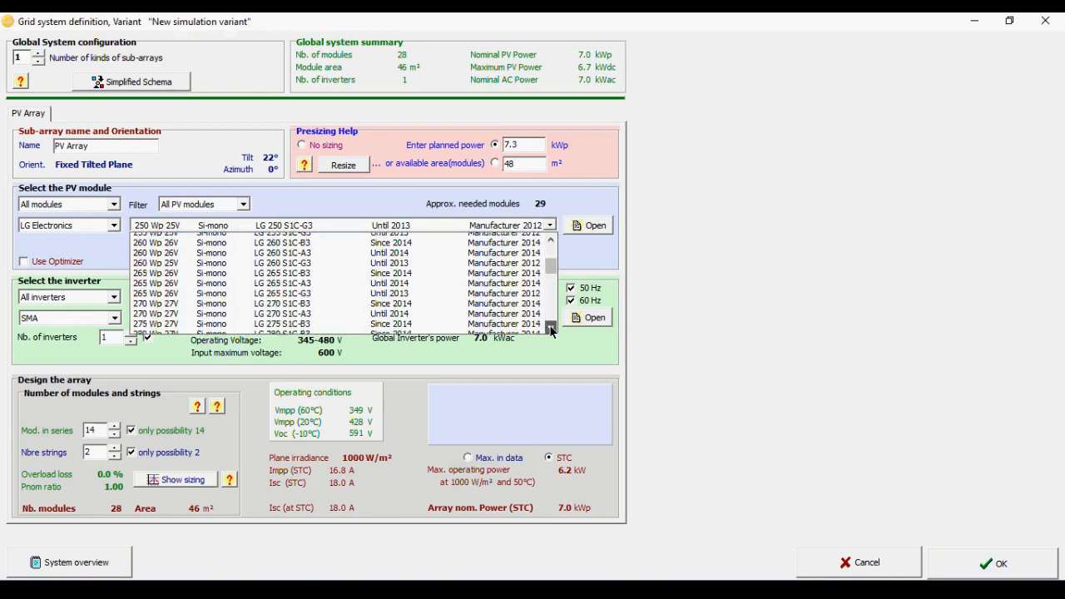
pyautogui.click(551, 330)
pyautogui.click(551, 330)
pyautogui.click(551, 329)
pyautogui.click(551, 330)
pyautogui.click(551, 329)
pyautogui.click(551, 330)
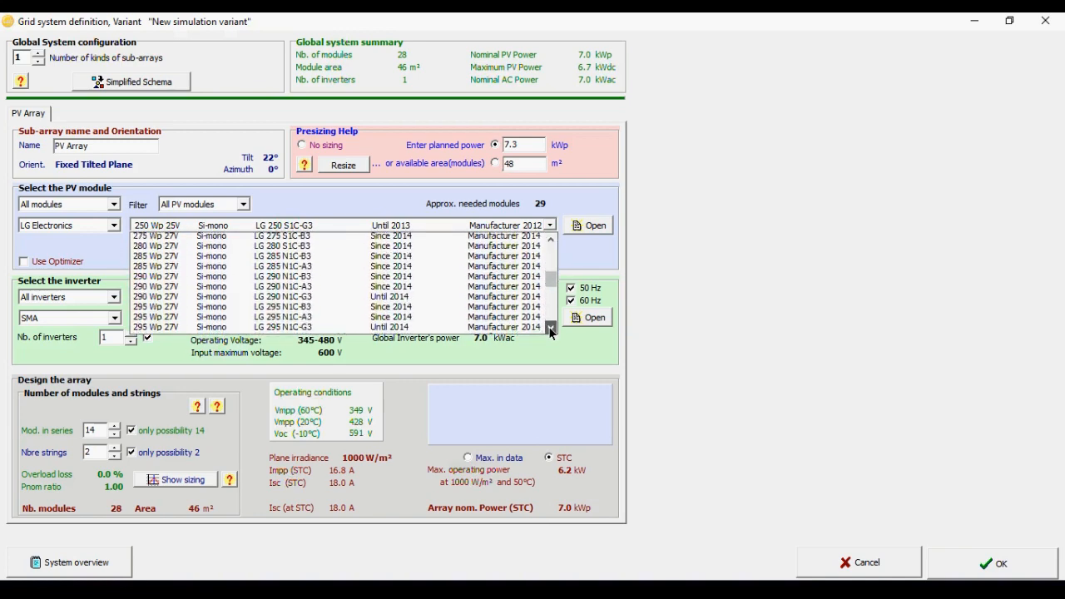
pyautogui.click(551, 330)
pyautogui.click(551, 329)
pyautogui.click(550, 329)
pyautogui.click(550, 329)
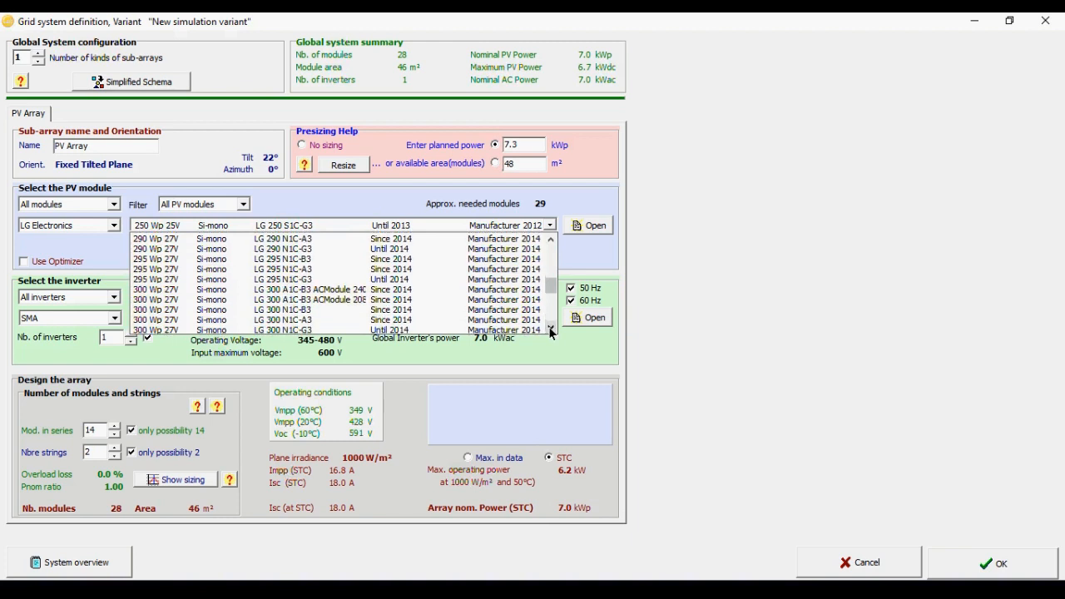
pyautogui.click(228, 289)
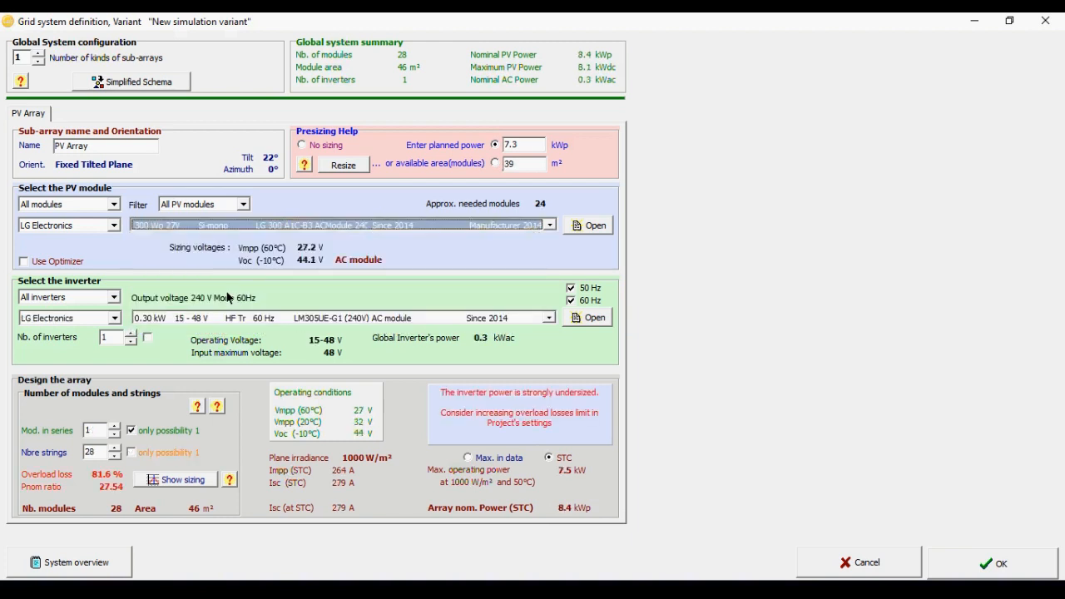
# Replace the AC module with the 300 Wp 27V Si-mono module LG 300 N1C-B3, also trying LG 300 N1C-A3.
pyautogui.click(549, 226)
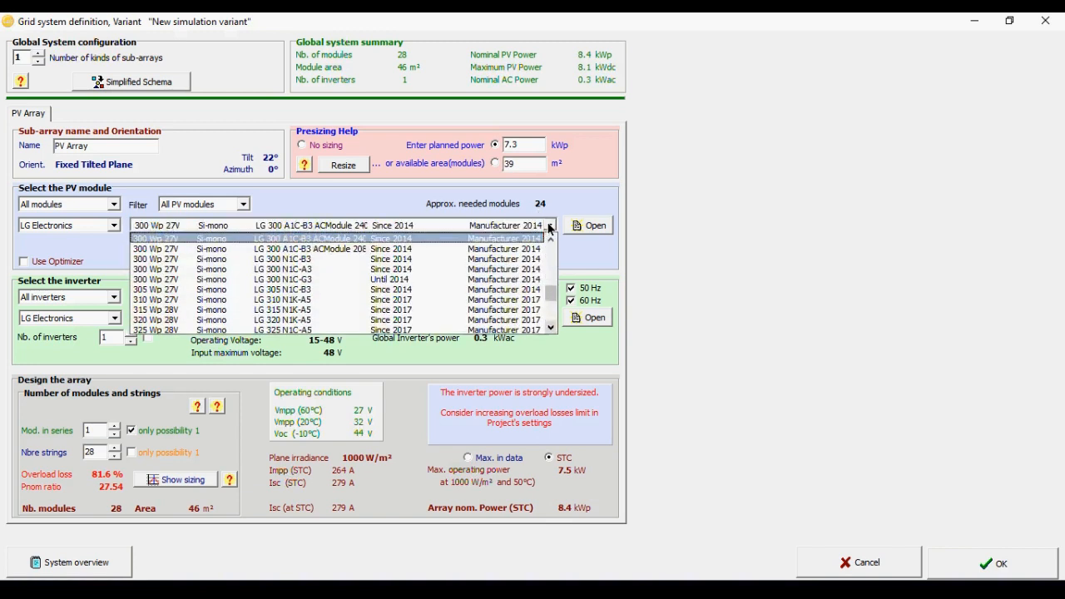
pyautogui.click(304, 260)
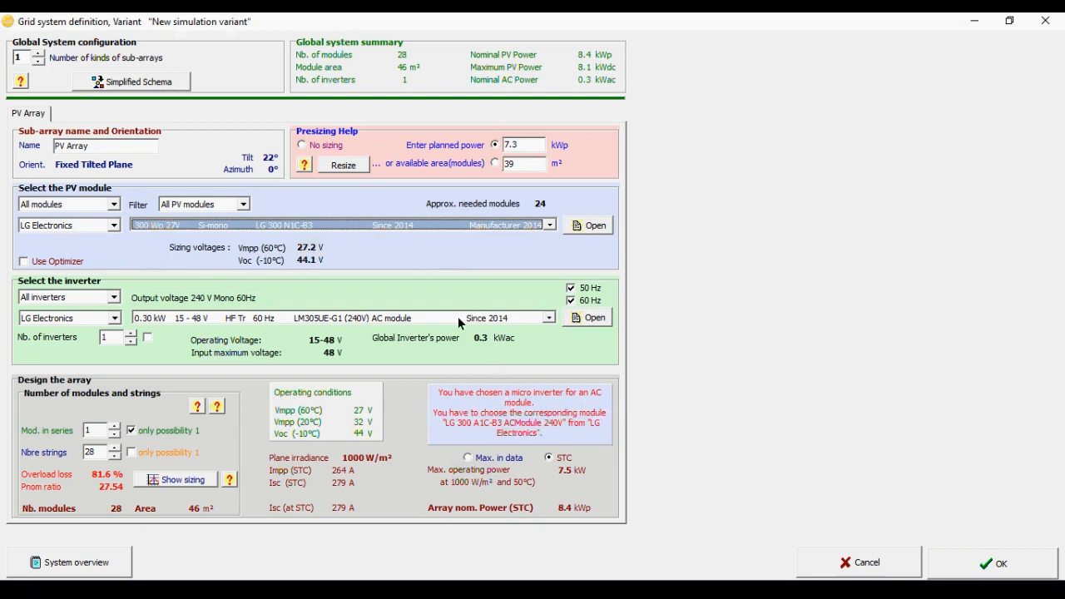
pyautogui.click(550, 226)
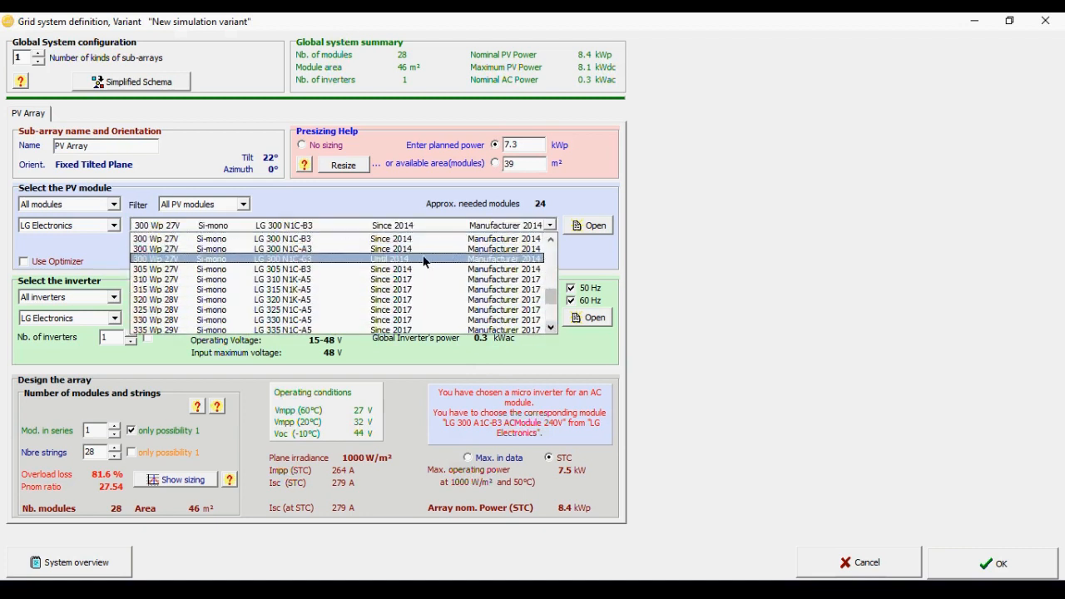
pyautogui.click(369, 252)
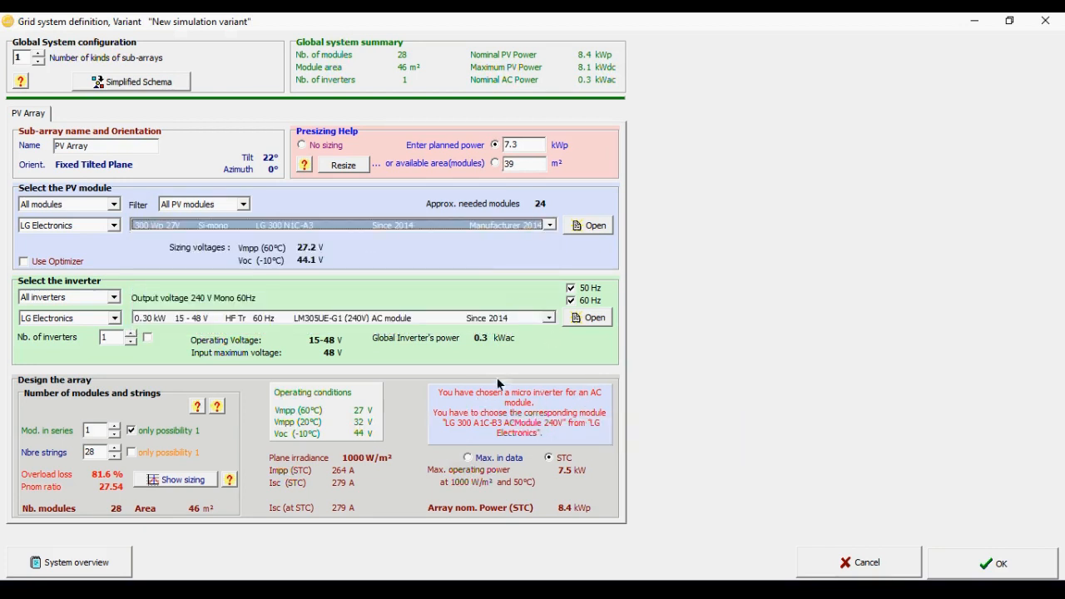
pyautogui.click(551, 223)
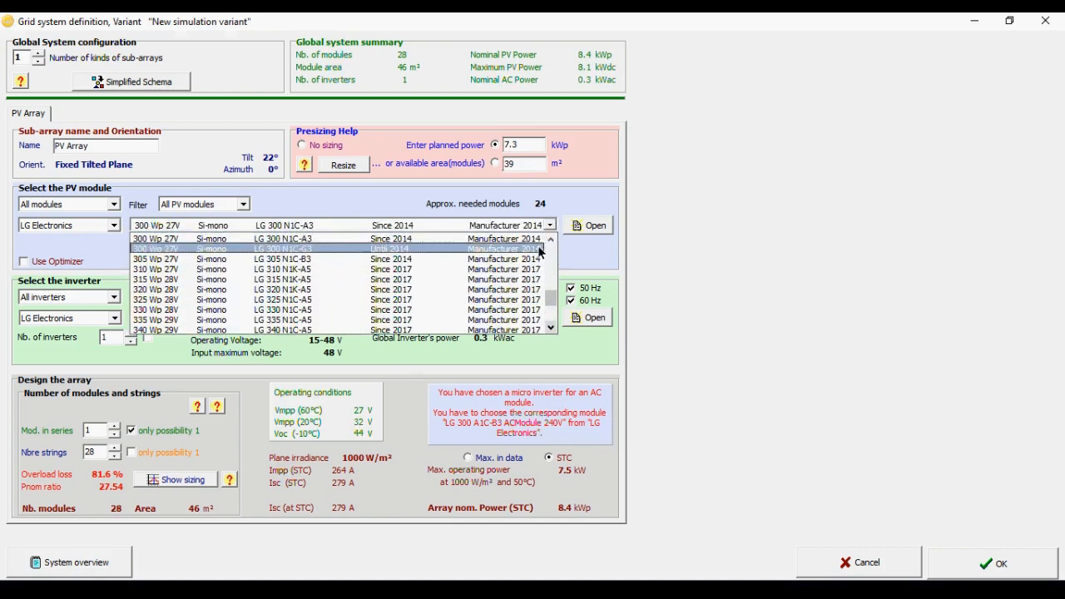
pyautogui.click(549, 239)
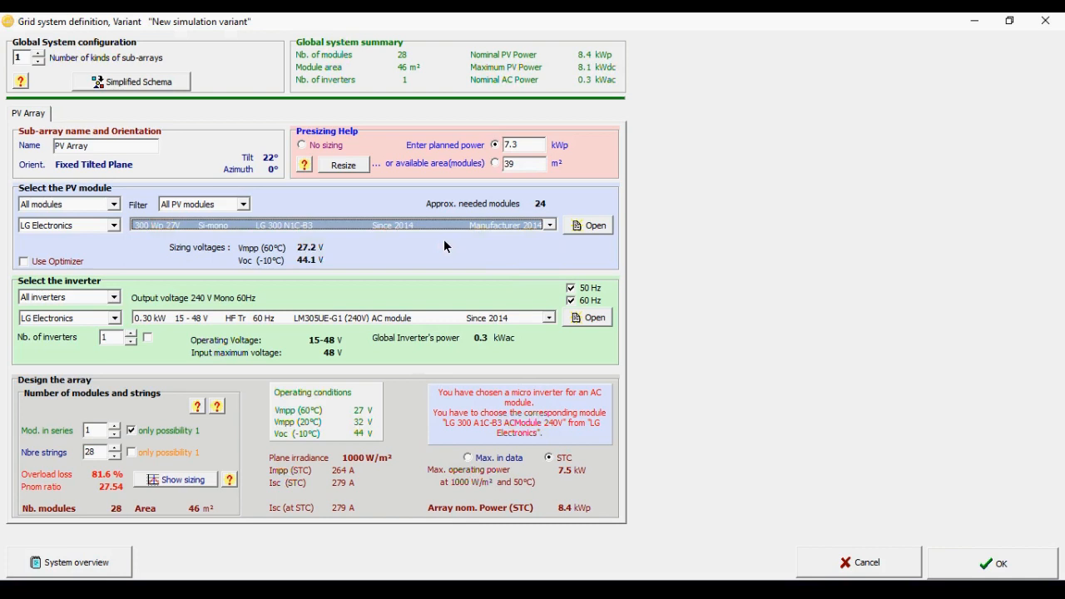
# Check the available LG Electronics inverter models and change the inverter manufacturer to SMA.
pyautogui.click(549, 318)
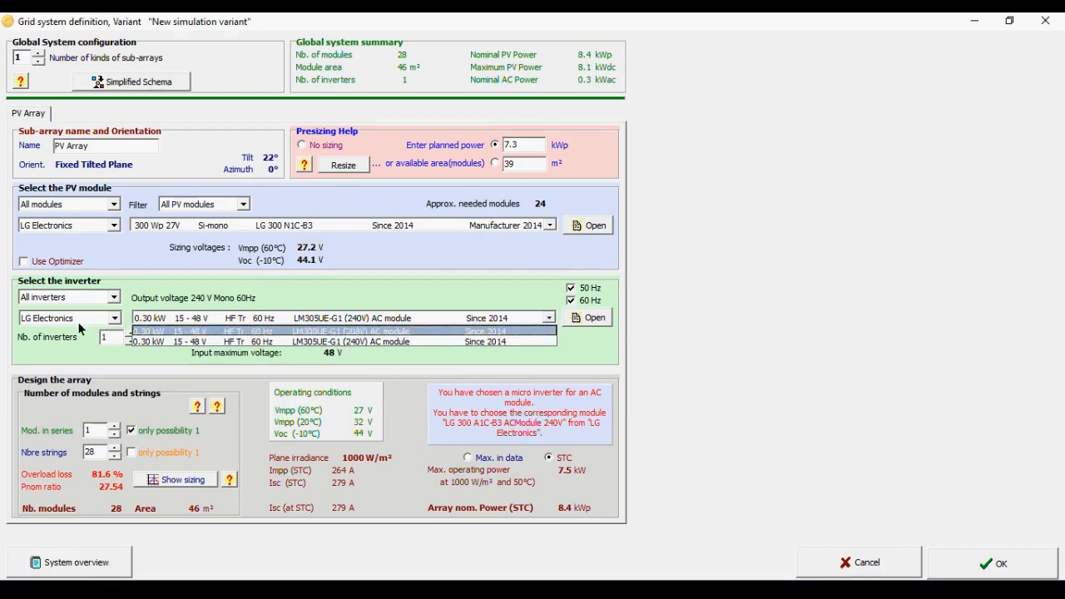
pyautogui.click(118, 326)
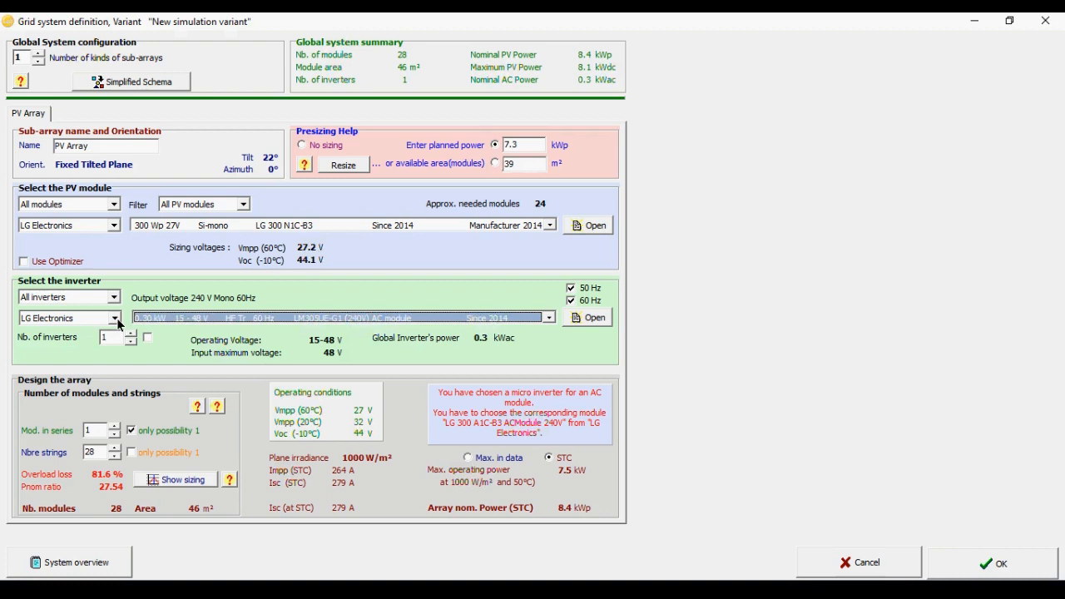
pyautogui.click(115, 319)
pyautogui.press('s')
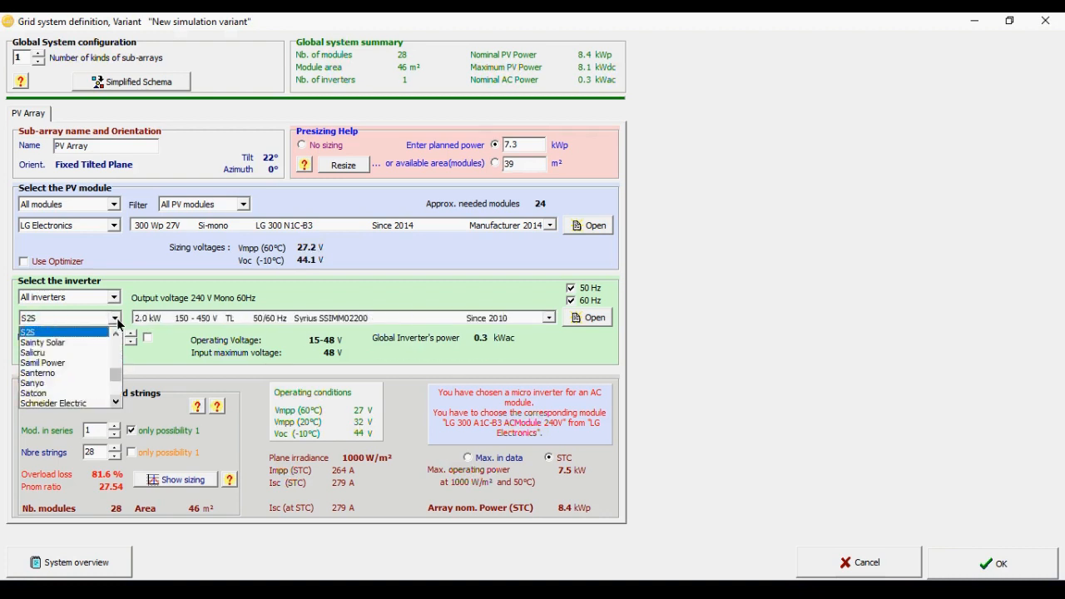
pyautogui.click(116, 403)
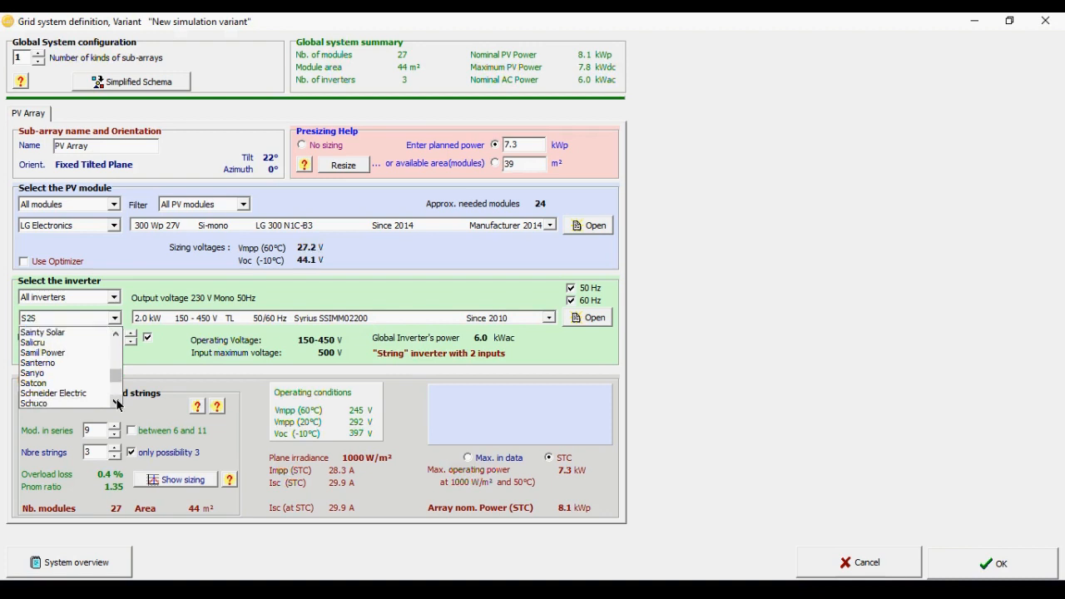
pyautogui.click(116, 404)
pyautogui.click(117, 404)
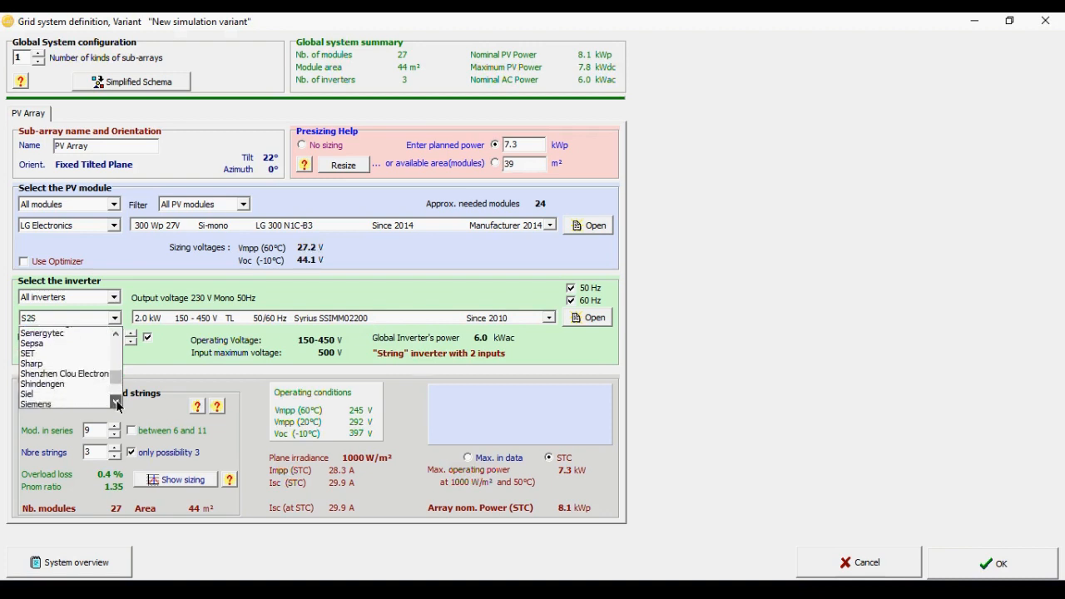
pyautogui.click(116, 404)
pyautogui.click(116, 404)
pyautogui.click(116, 404)
pyautogui.click(117, 403)
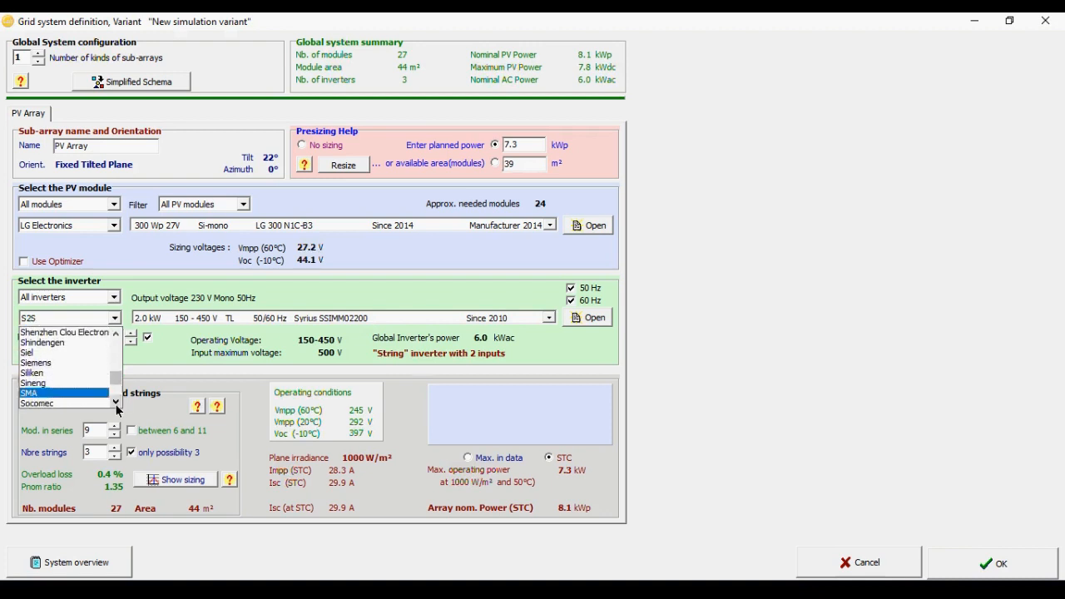
pyautogui.click(54, 392)
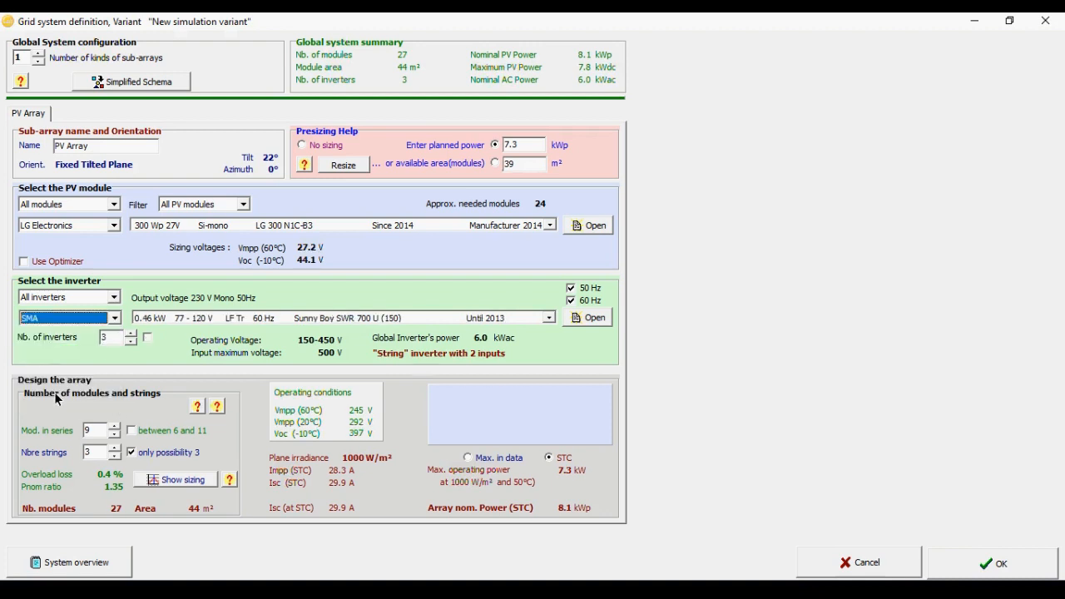
# Choose the SMA 7.0 kW, 345-480 V, 60 Hz inverter Sunny Boy 7000TLUS-12 - 240V for the LG 300 N1C-B3 array.
pyautogui.click(549, 317)
pyautogui.click(550, 400)
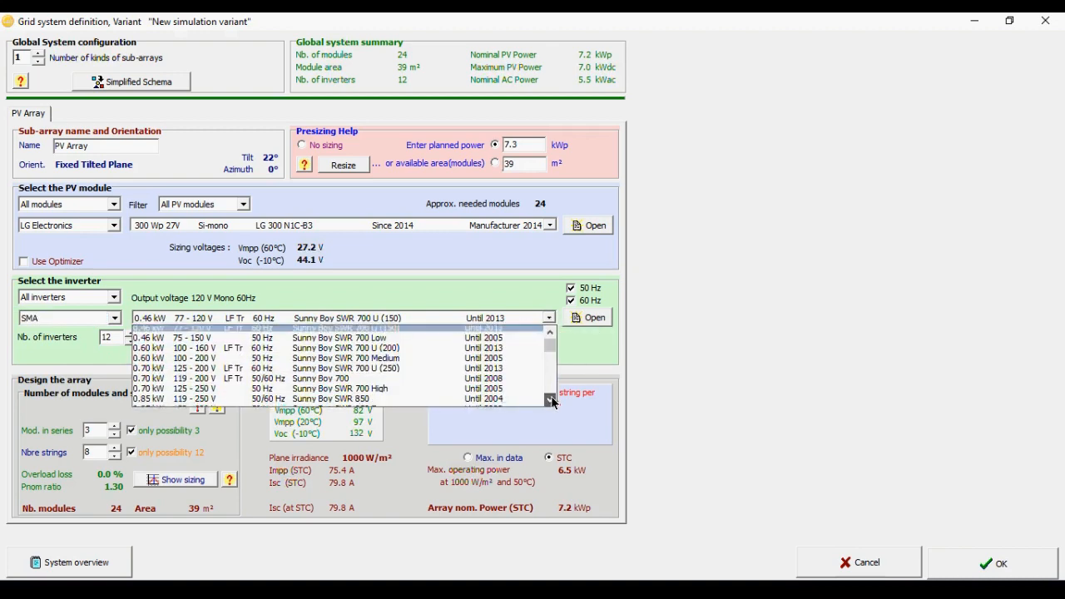
pyautogui.click(550, 401)
pyautogui.click(550, 400)
pyautogui.click(550, 400)
pyautogui.click(550, 400)
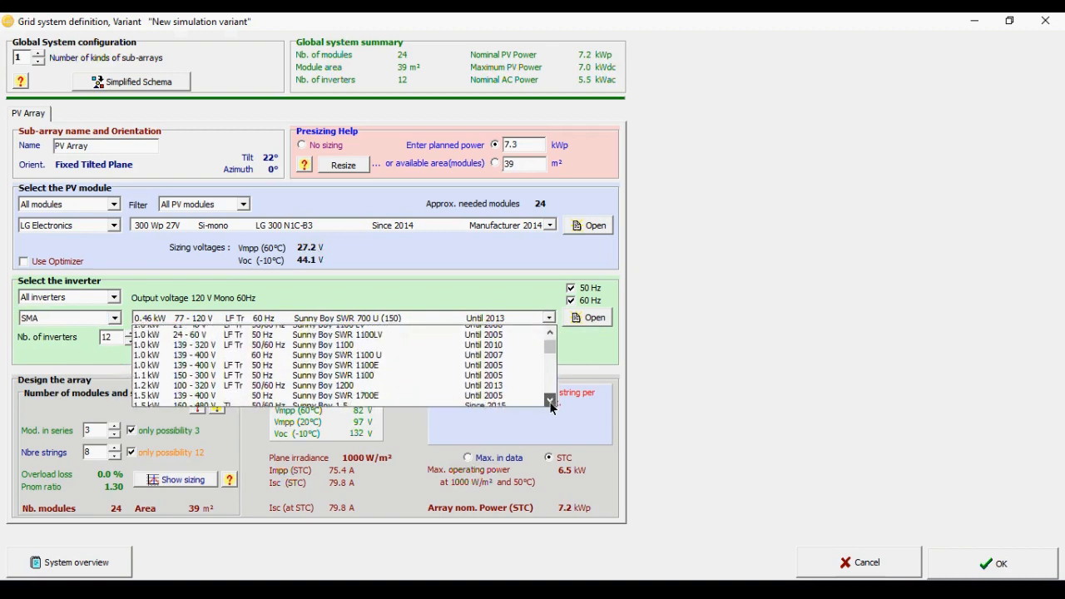
pyautogui.click(550, 400)
pyautogui.click(550, 400)
pyautogui.click(550, 400)
pyautogui.click(550, 401)
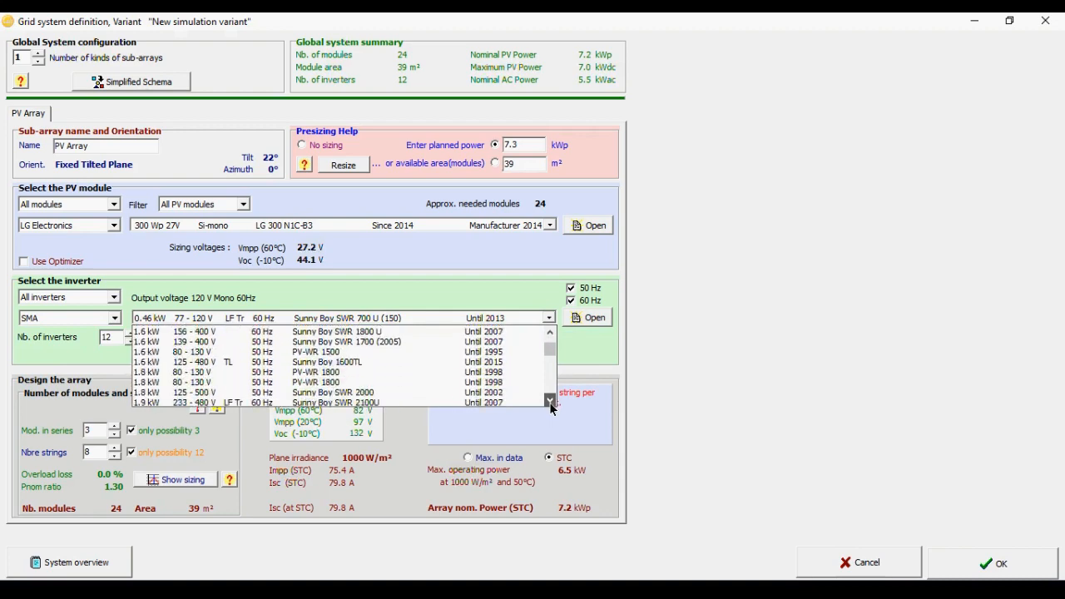
pyautogui.click(550, 400)
pyautogui.click(550, 400)
pyautogui.click(550, 400)
pyautogui.click(550, 401)
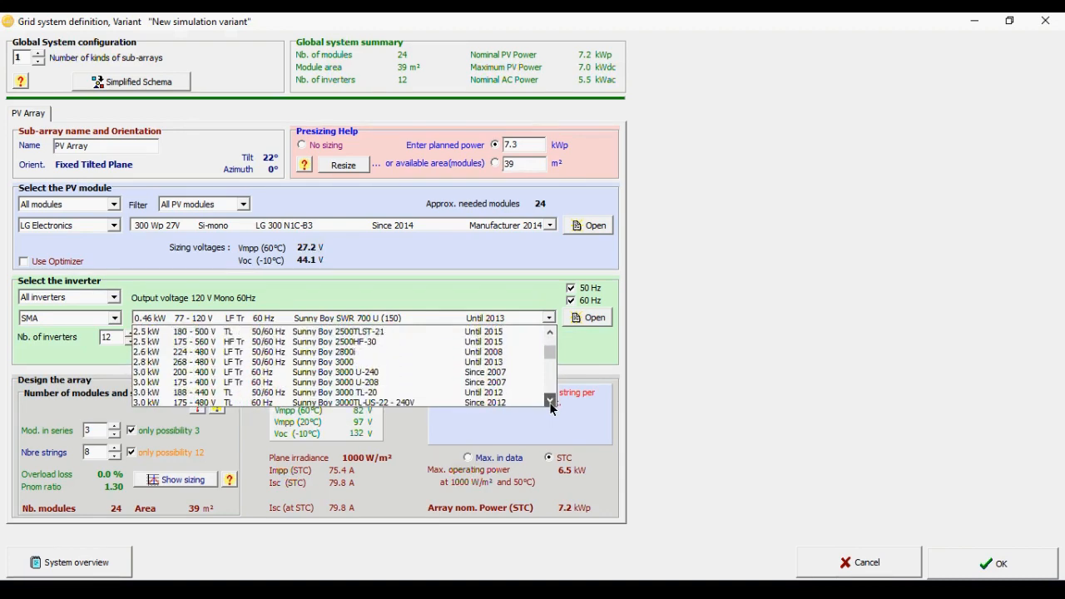
pyautogui.click(550, 400)
pyautogui.click(550, 400)
pyautogui.click(550, 400)
pyautogui.click(550, 400)
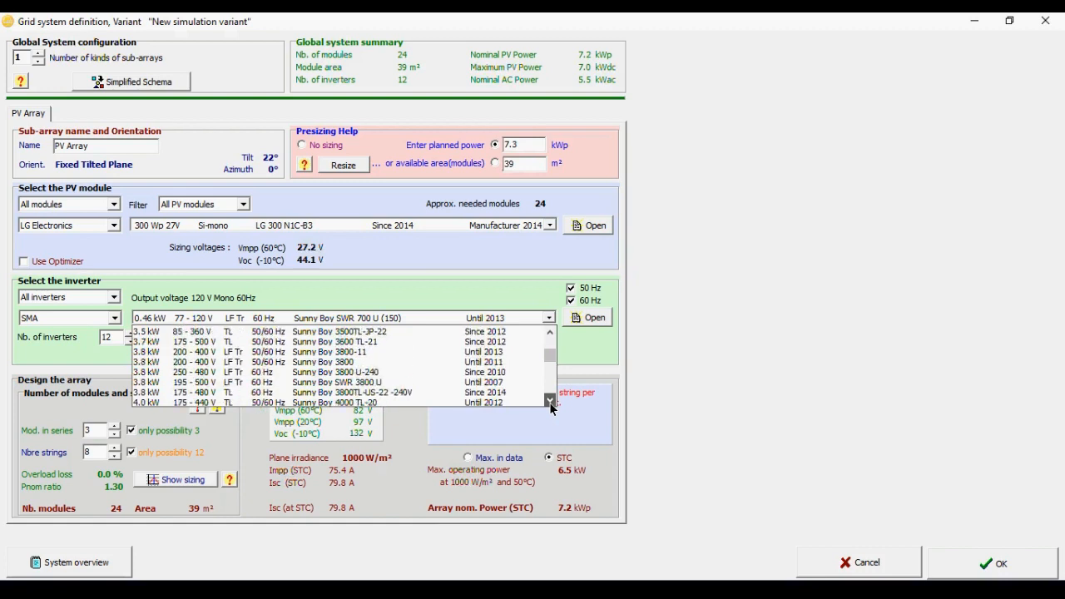
pyautogui.click(550, 400)
pyautogui.click(550, 400)
pyautogui.click(550, 401)
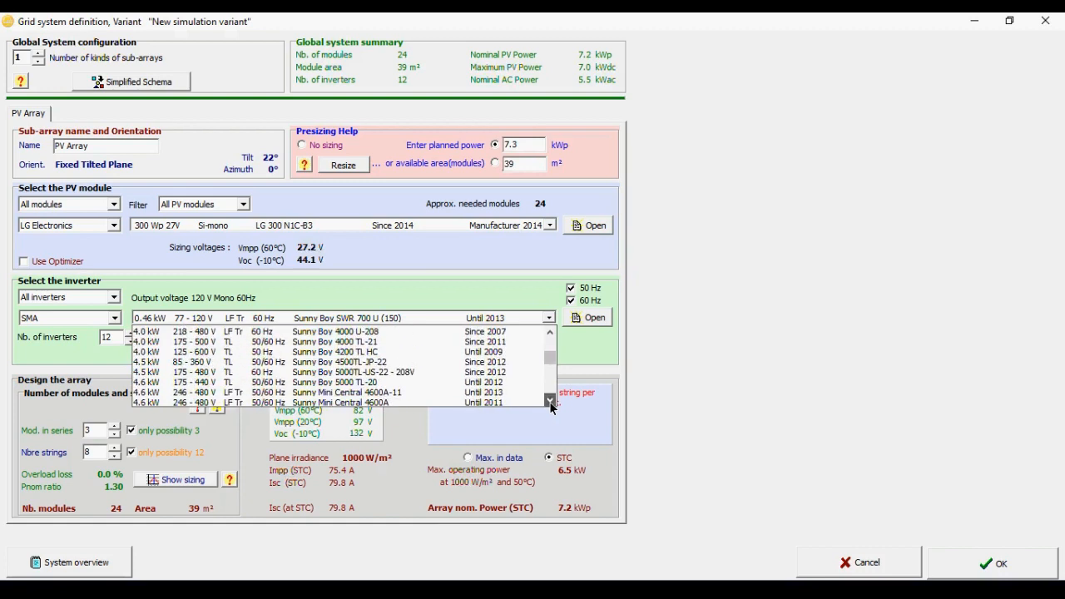
pyautogui.click(550, 401)
pyautogui.click(550, 400)
pyautogui.click(550, 400)
pyautogui.click(550, 400)
pyautogui.click(550, 400)
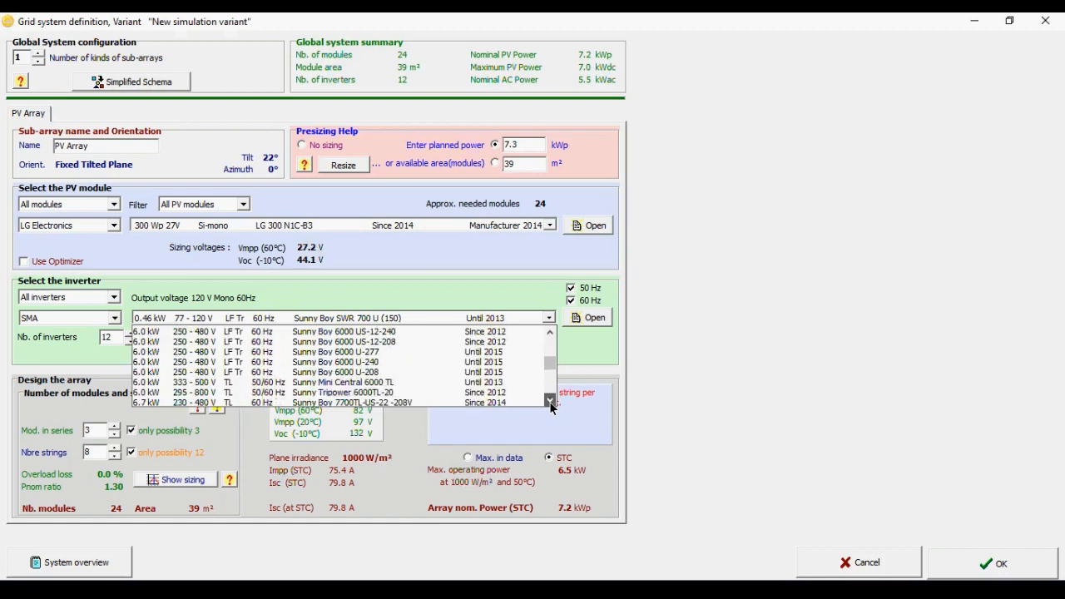
pyautogui.click(549, 400)
pyautogui.click(550, 400)
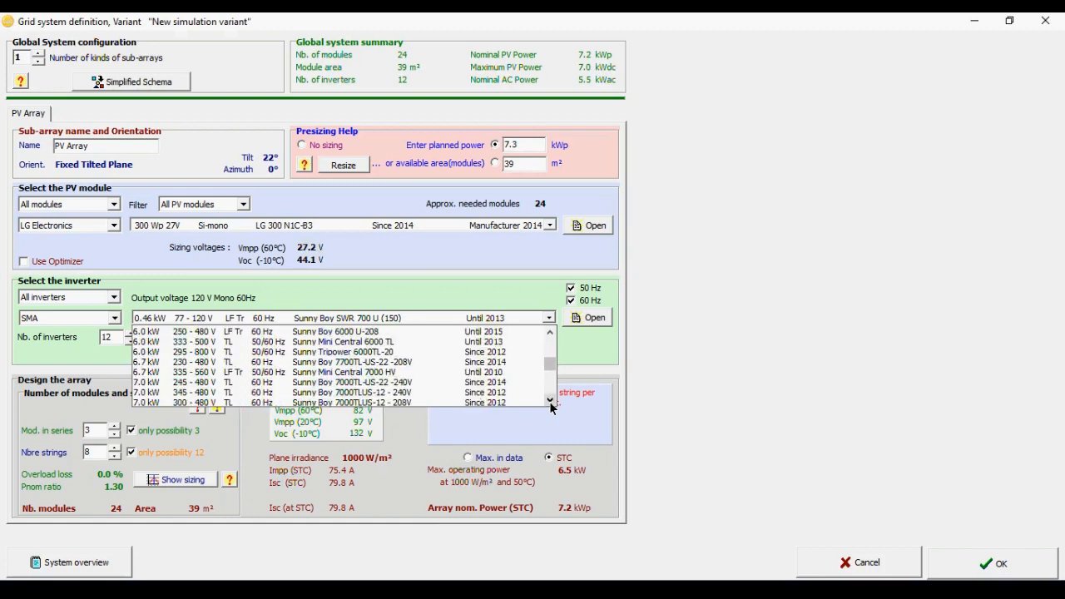
pyautogui.click(223, 395)
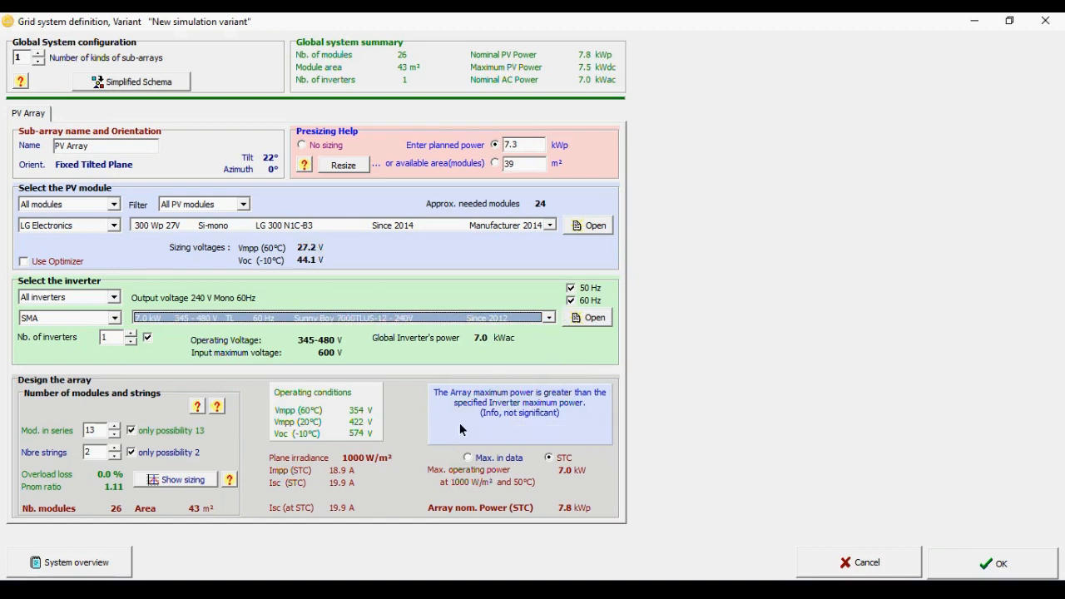
# Replace the PV module with the LG Electronics 250 Wp 25V Si-mono module LG 250 S1C-G3.
pyautogui.click(550, 226)
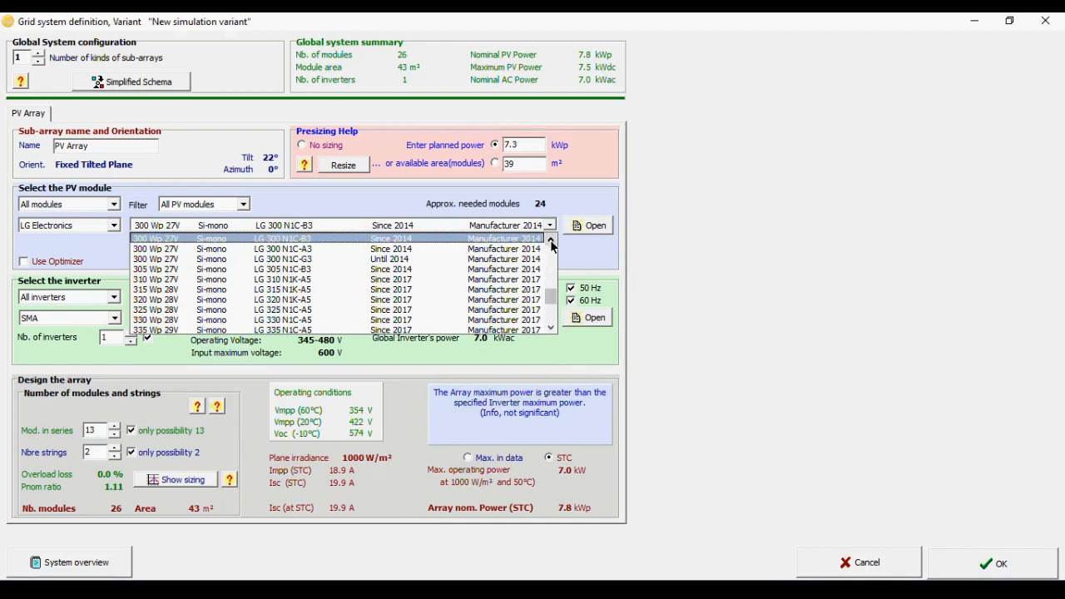
pyautogui.scroll(3, 550, 240)
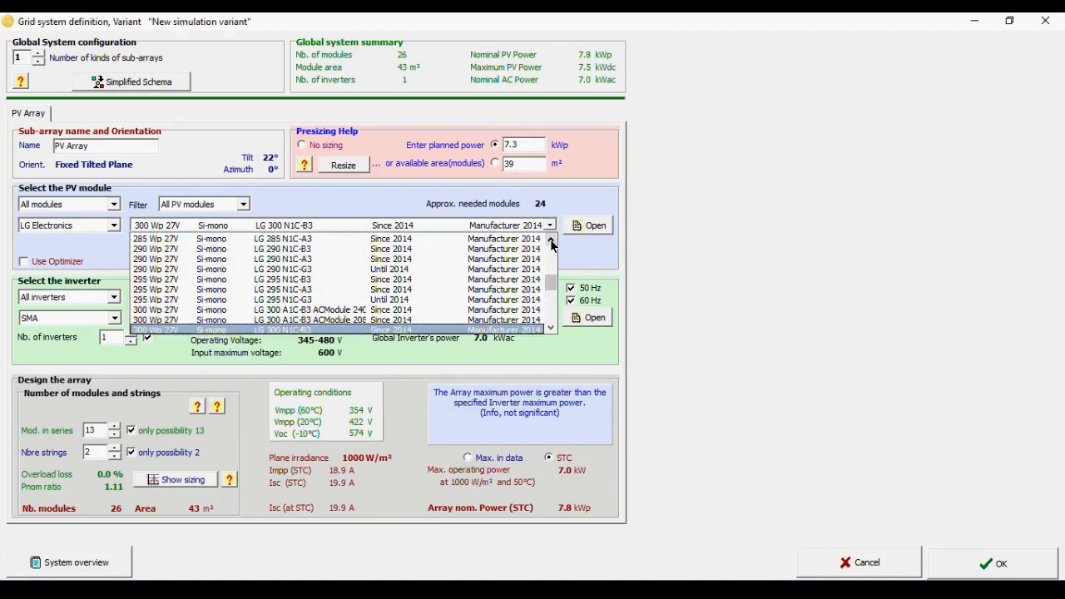
pyautogui.scroll(3, 550, 239)
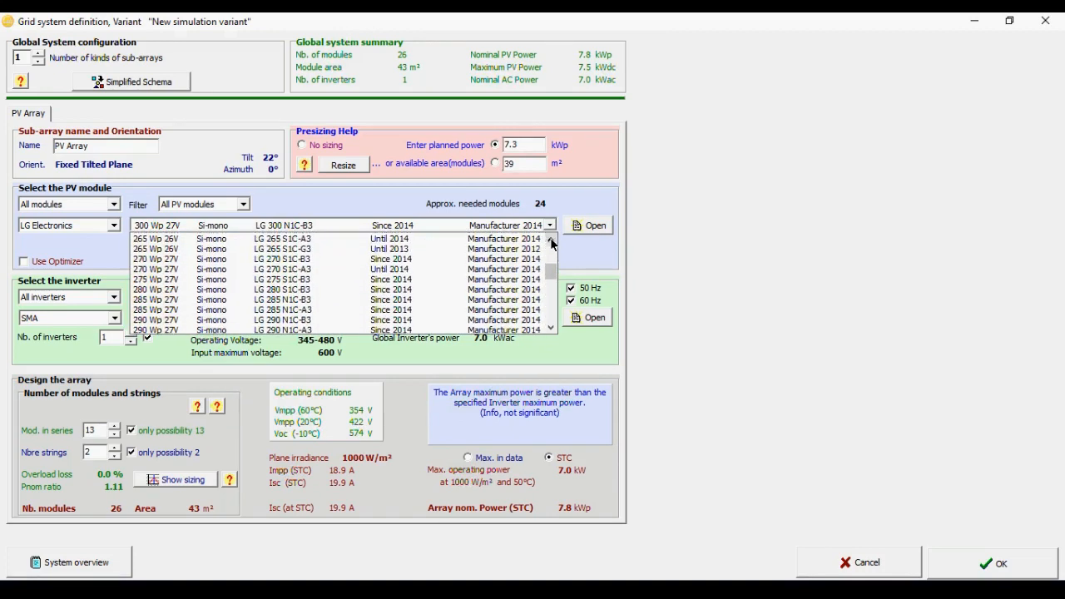
pyautogui.click(550, 240)
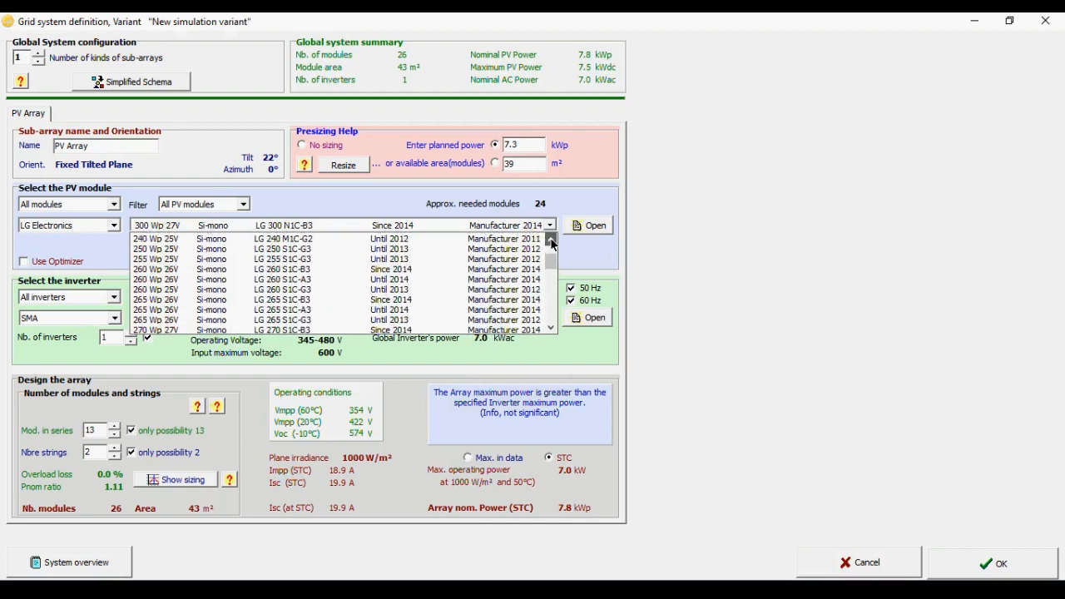
pyautogui.scroll(1, 249, 281)
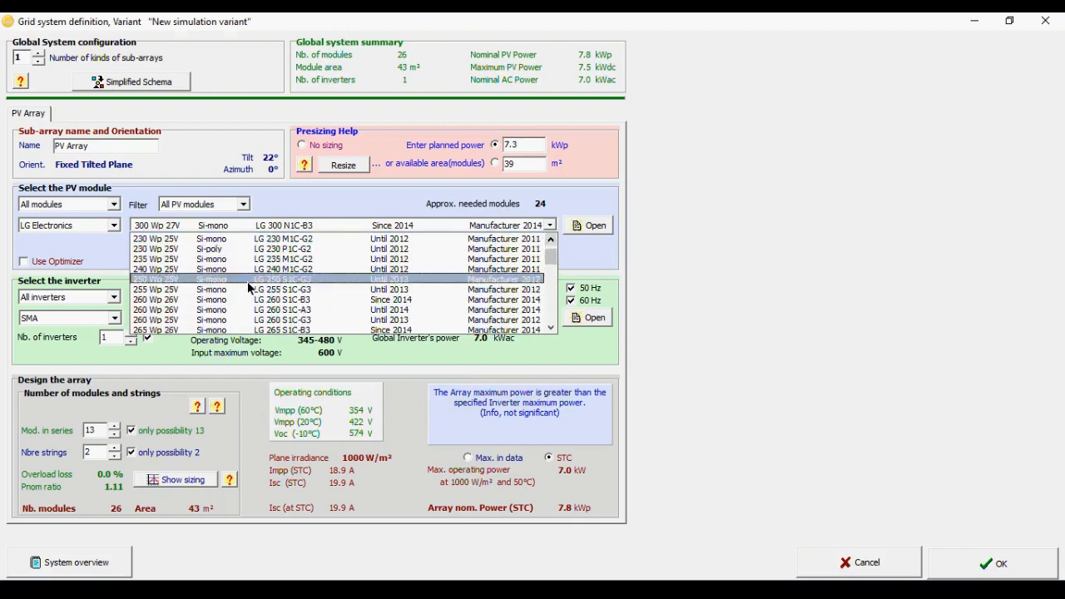
pyautogui.click(247, 282)
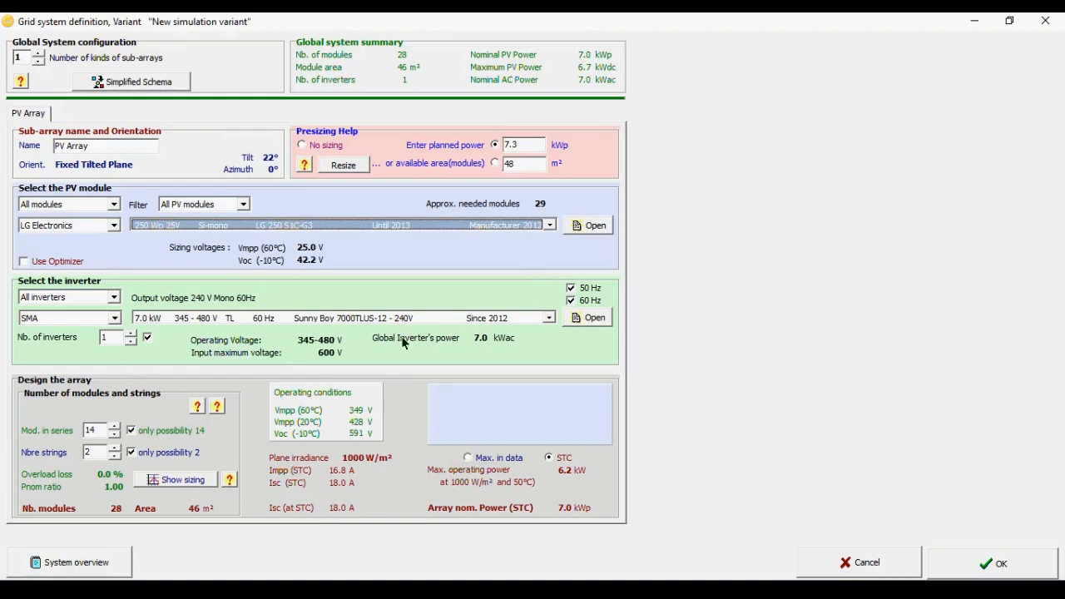
# Check the array/inverter sizing graphs, close them and accept the grid system definition.
pyautogui.click(172, 477)
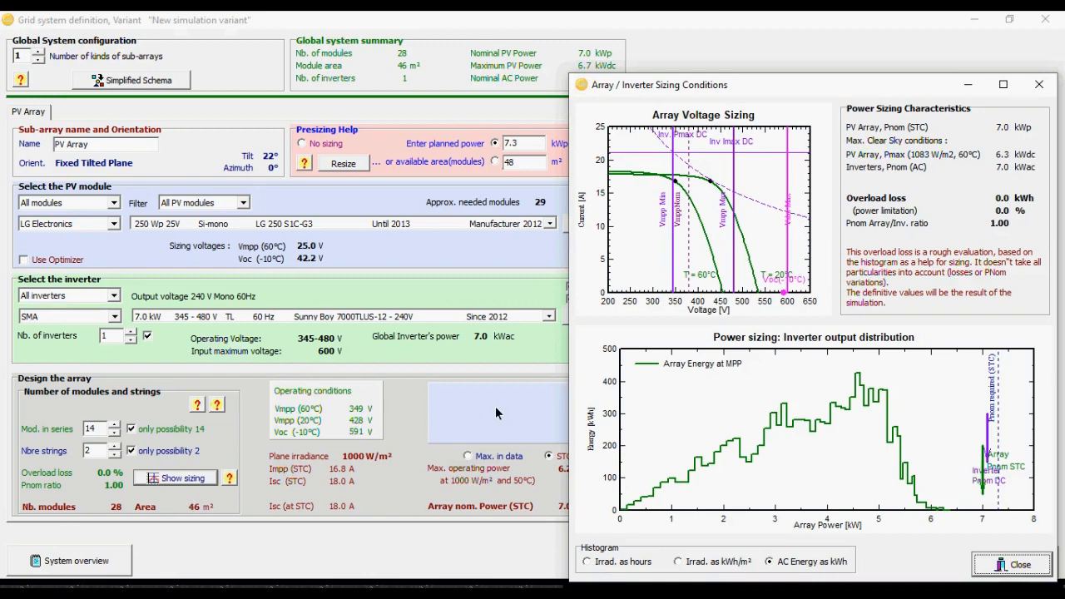
pyautogui.click(1021, 567)
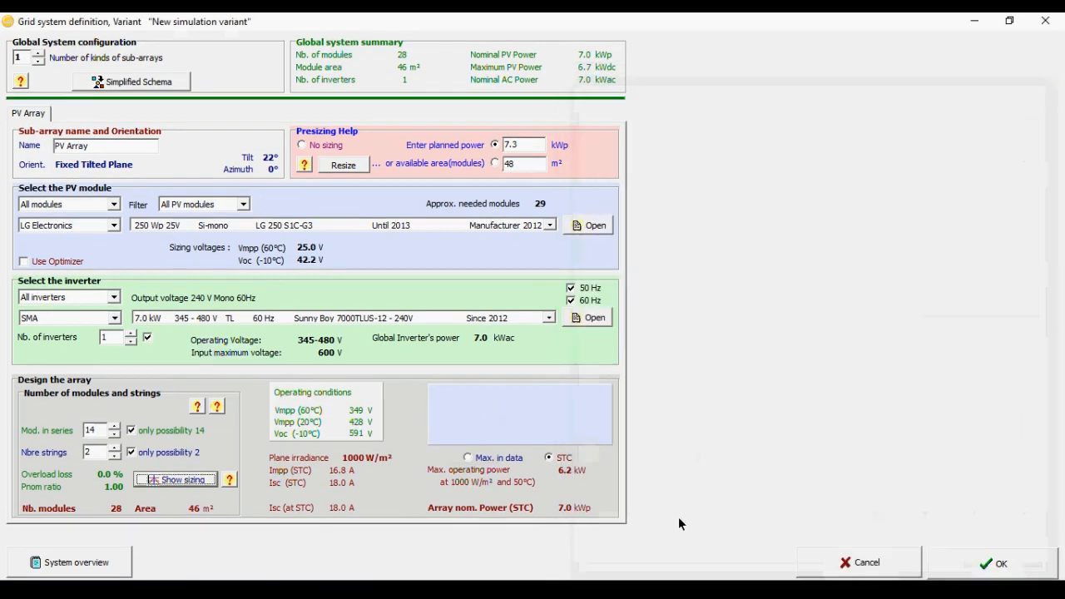
pyautogui.click(990, 564)
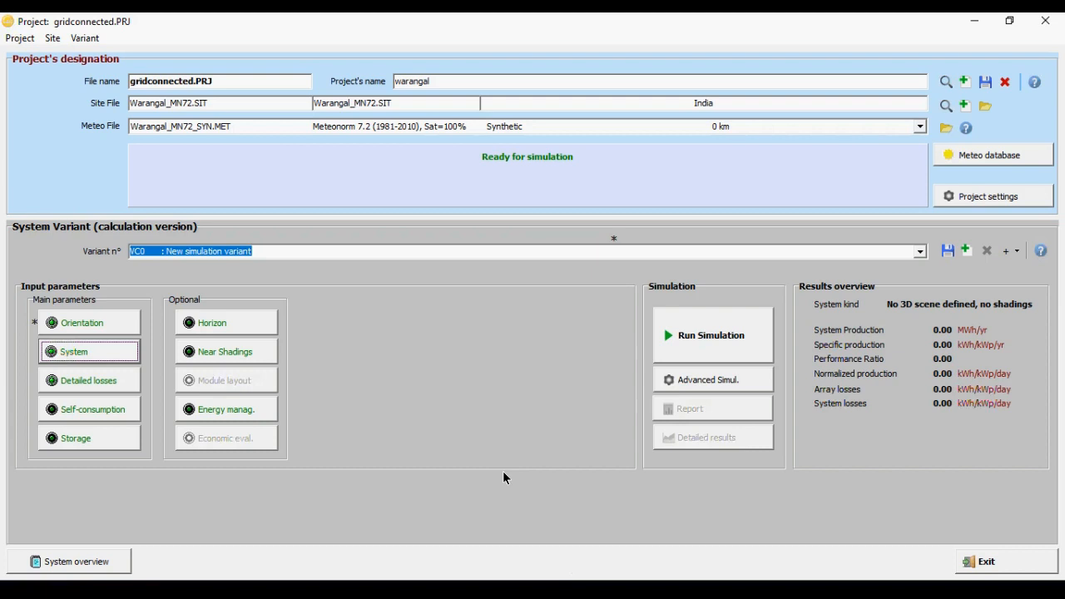
# Run the simulation and save its results under the variant description "New simulation variant".
pyautogui.click(703, 337)
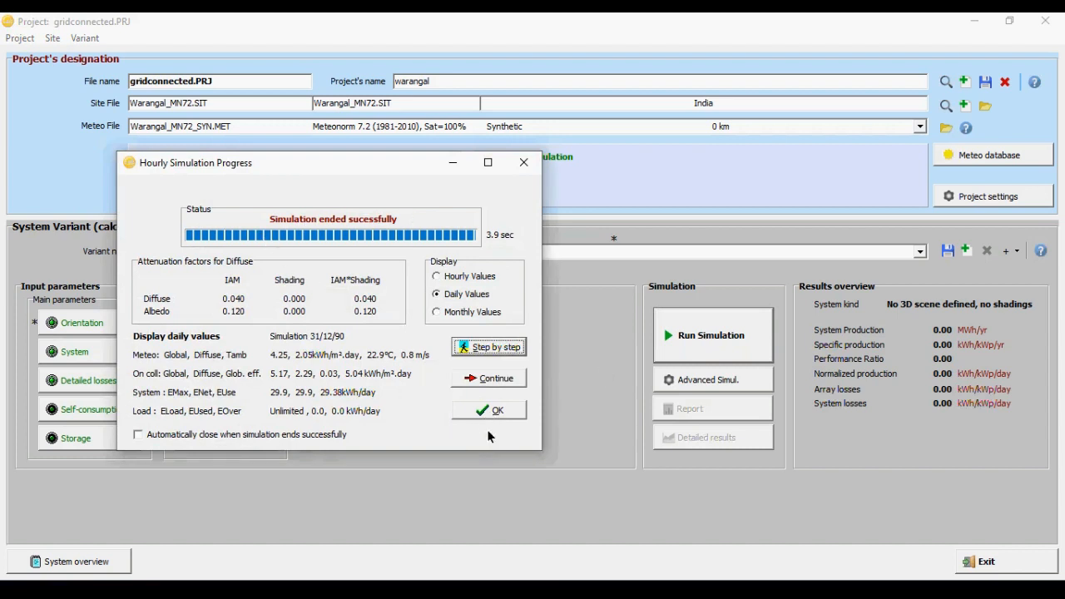
pyautogui.click(497, 411)
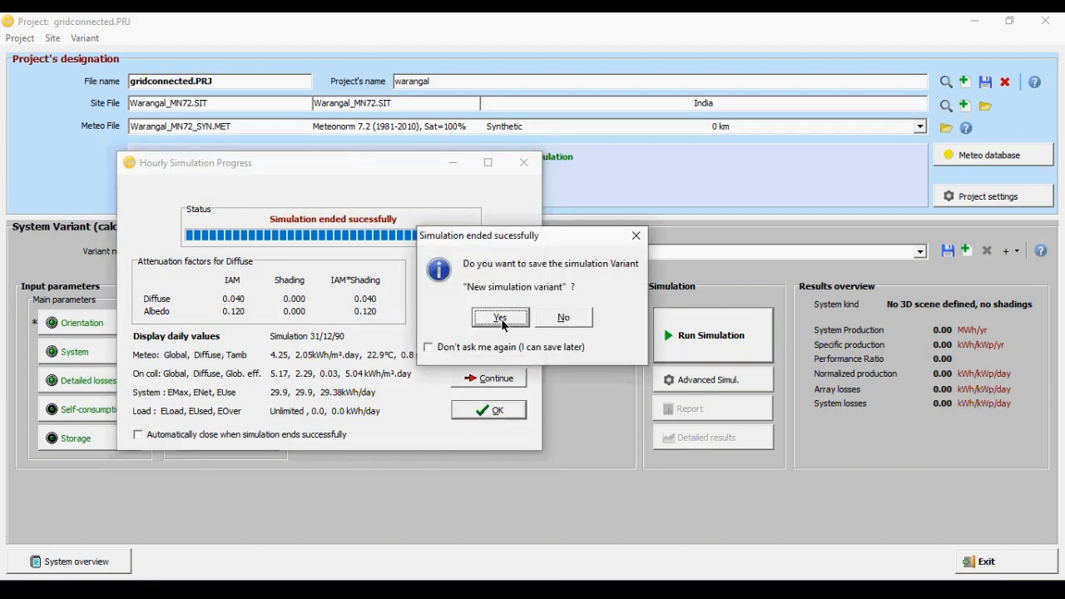
pyautogui.click(501, 319)
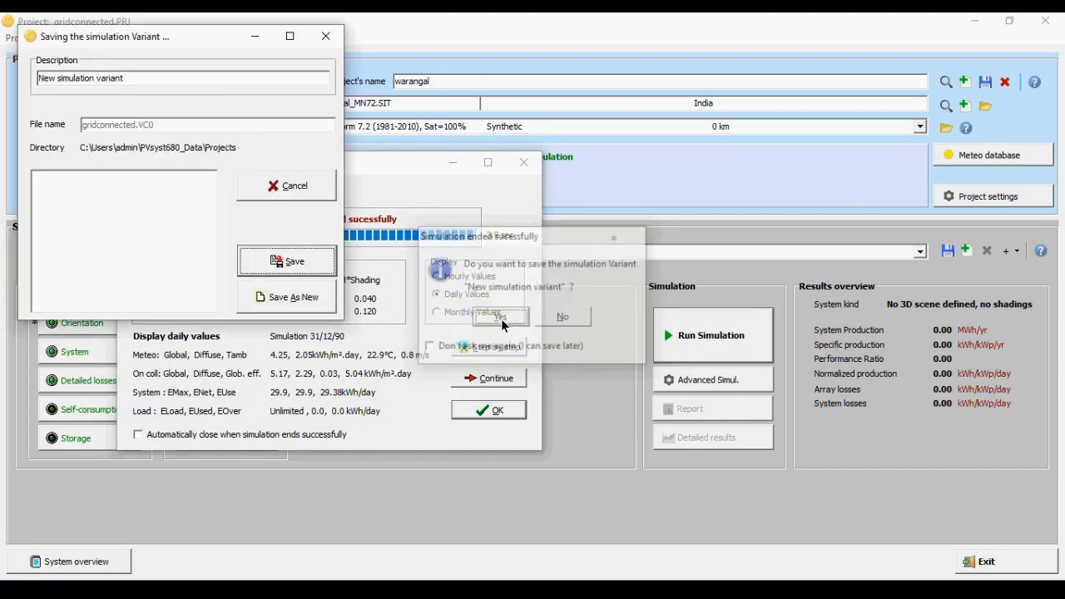
pyautogui.click(286, 263)
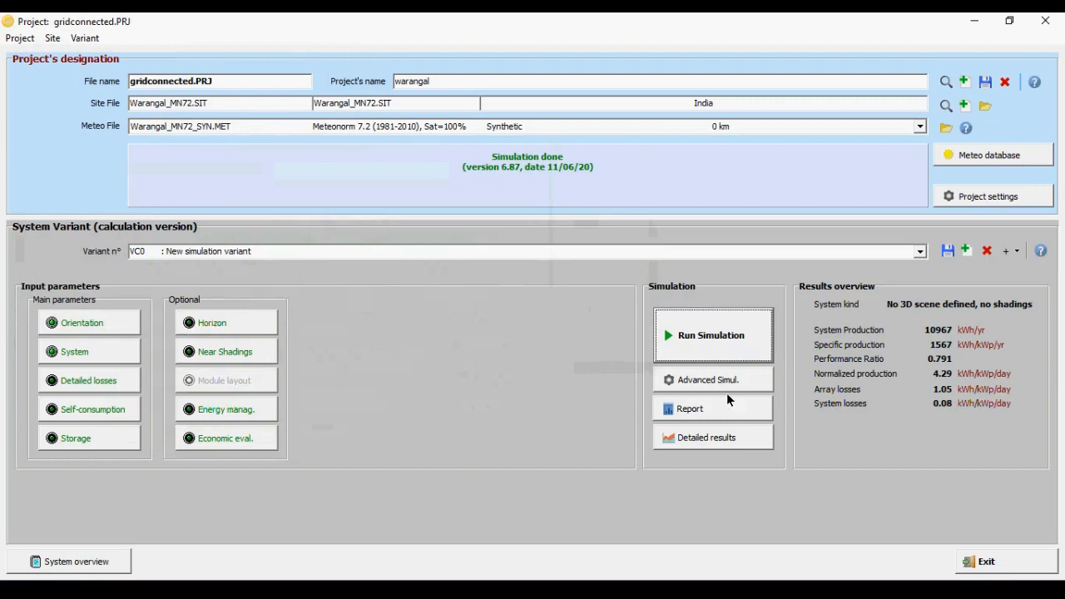
# Open the simulation report and examine the site, simulation parameters, PV array, inverter and array loss factors on page 1.
pyautogui.click(704, 411)
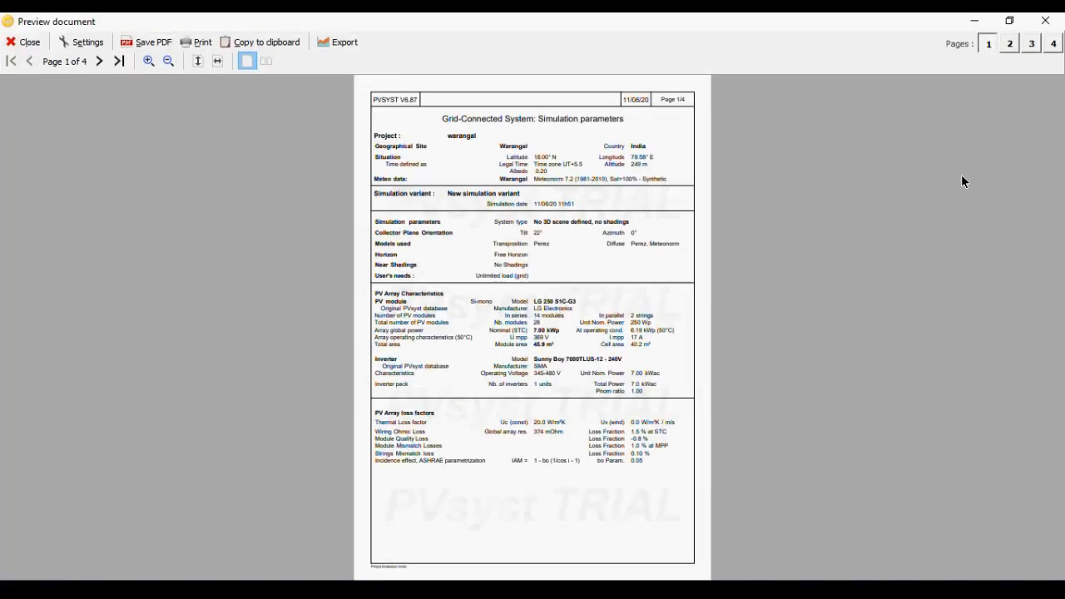
pyautogui.click(148, 46)
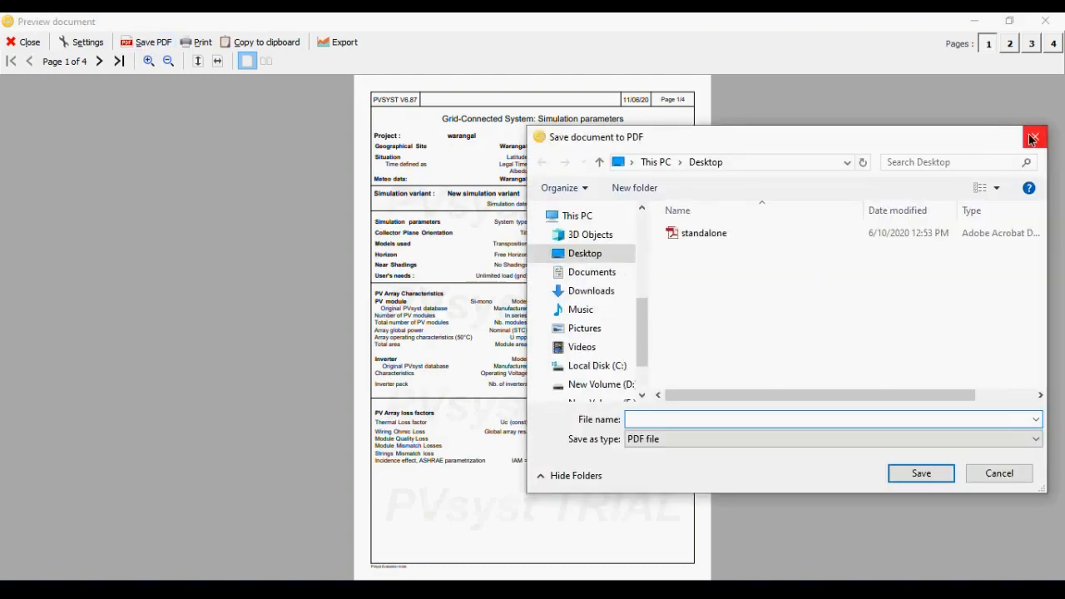
pyautogui.click(1034, 138)
pyautogui.click(149, 61)
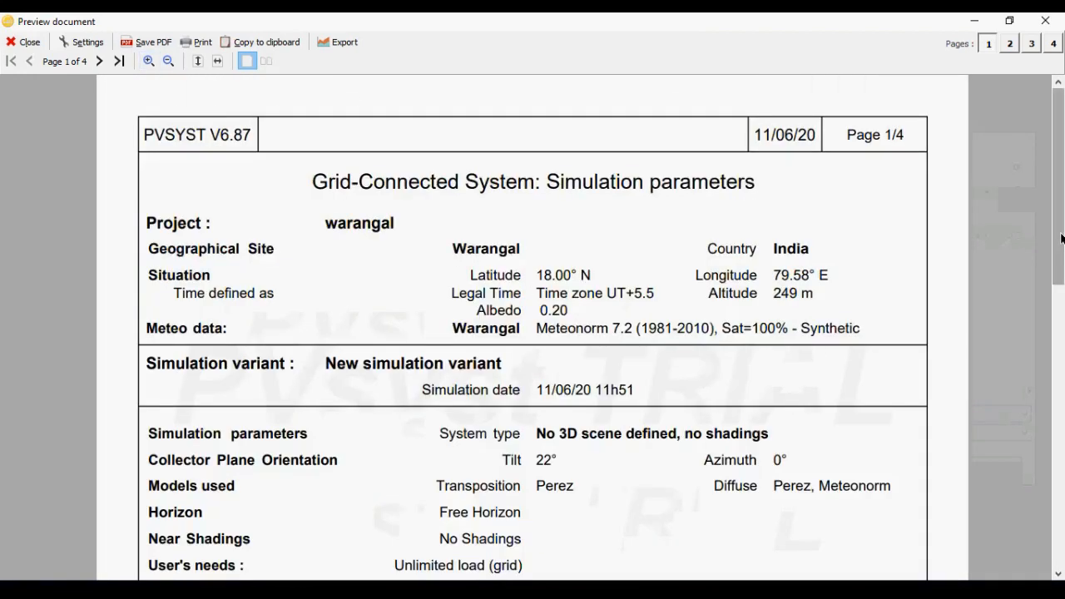
pyautogui.moveTo(1060, 261); pyautogui.dragTo(1060, 262)
pyautogui.scroll(-2, 1060, 268)
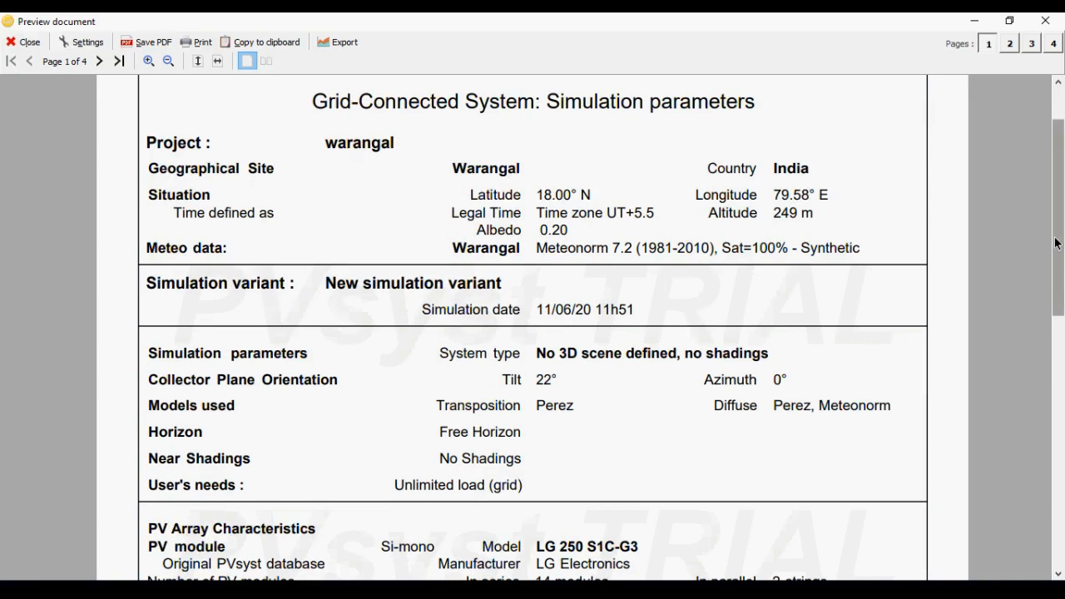
pyautogui.moveTo(1057, 247); pyautogui.dragTo(1061, 290)
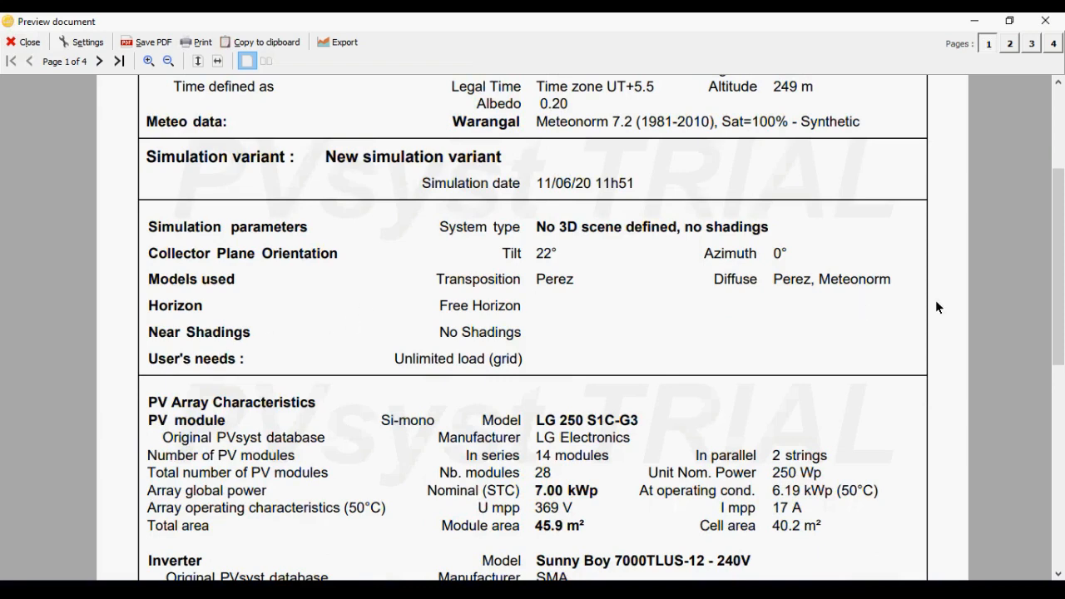
pyautogui.moveTo(1063, 252); pyautogui.dragTo(1063, 327)
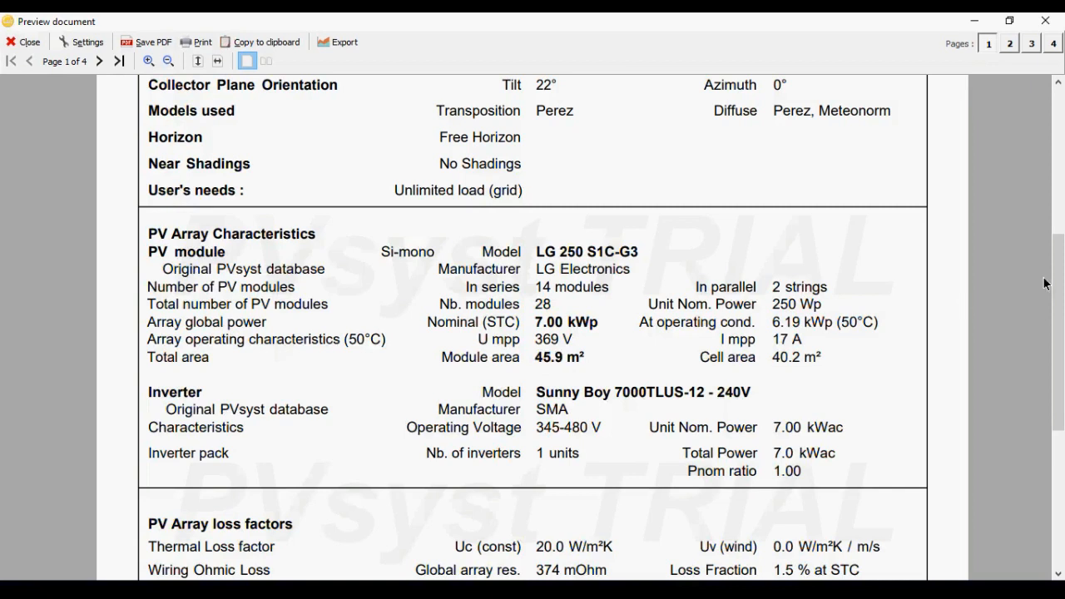
pyautogui.moveTo(1060, 286); pyautogui.dragTo(1061, 386)
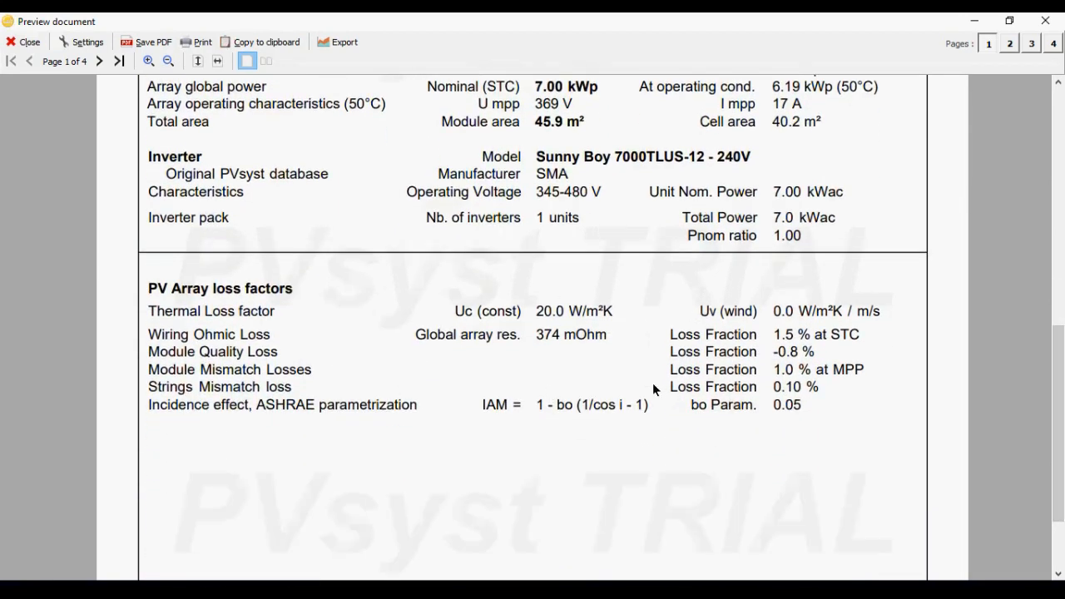